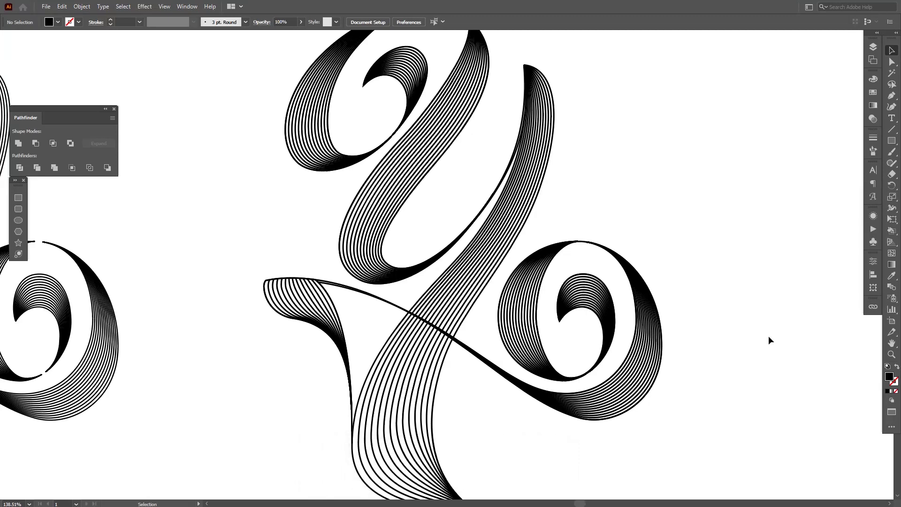
- Examine the finished line-blend Y lettering, both close up and as a whole
scroll(442, 305, "up", 5)
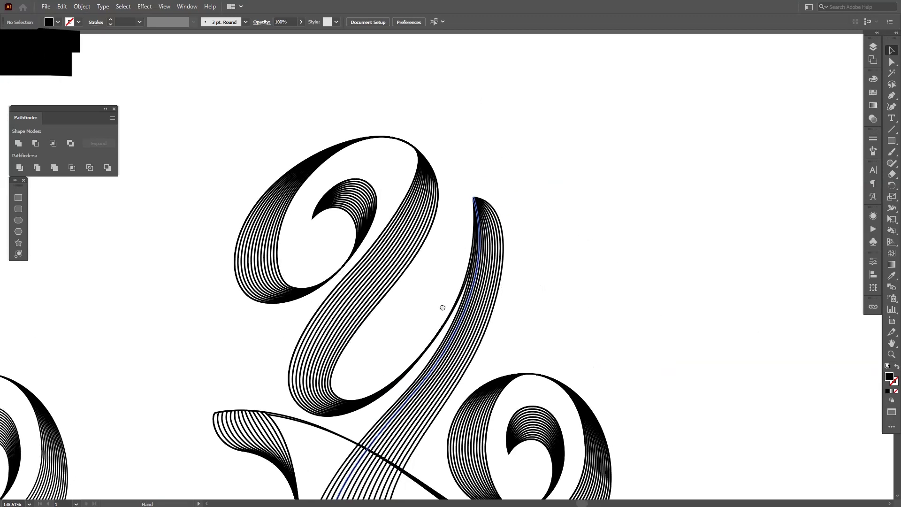
scroll(326, 195, "down", 4)
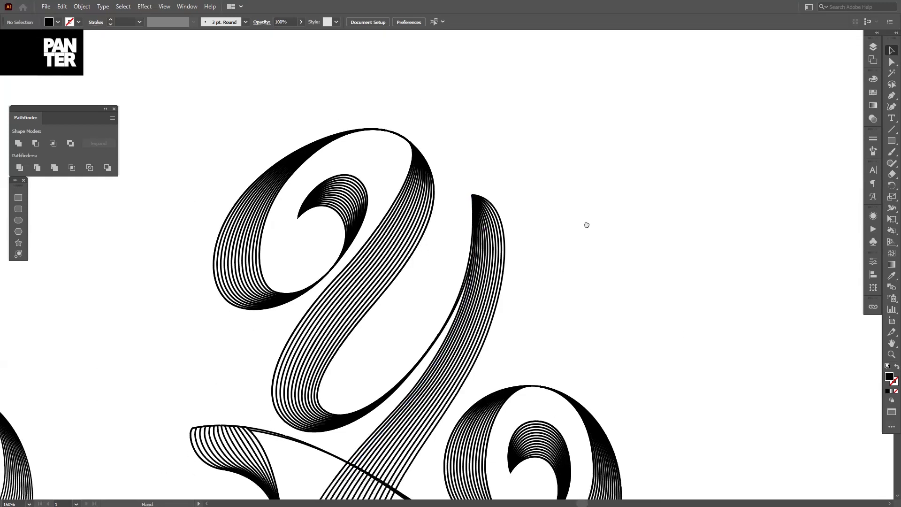
scroll(587, 227, "down", 2)
left_click_drag(608, 215, 600, 199)
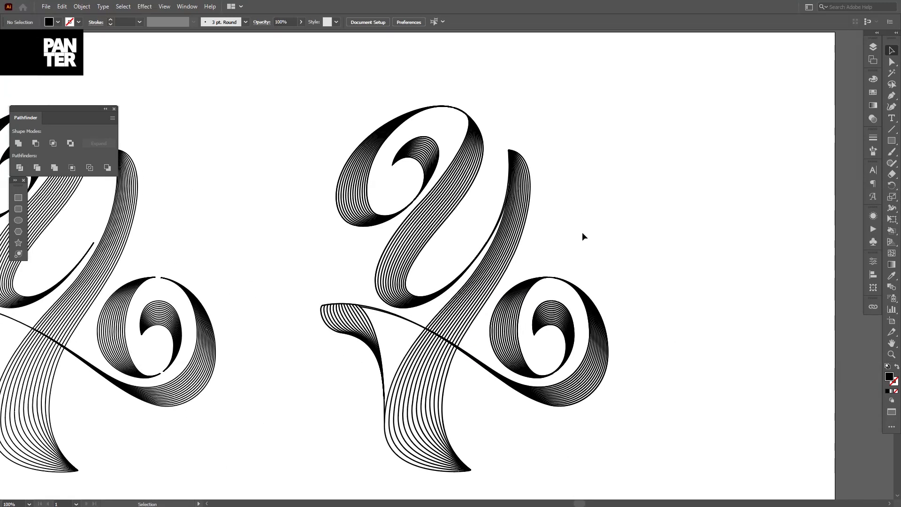
scroll(583, 235, "up", 2)
left_click_drag(620, 217, 622, 221)
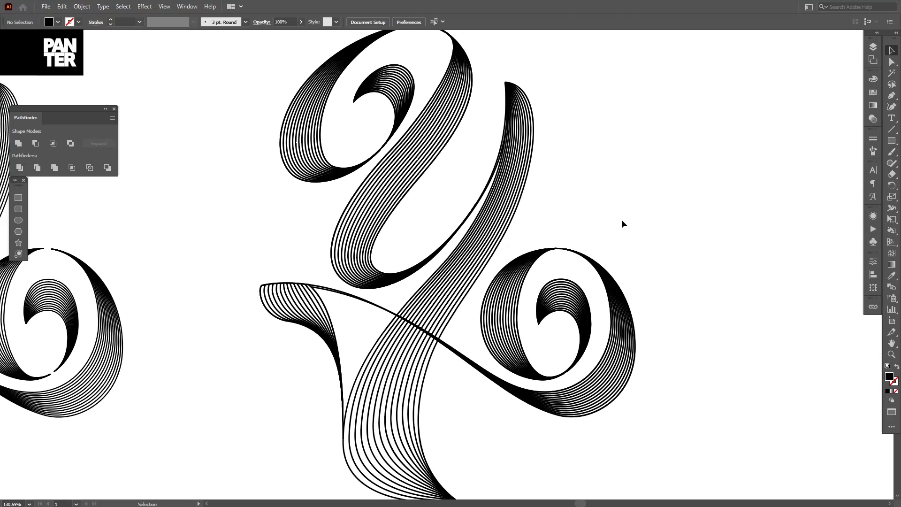
scroll(554, 231, "up", 10)
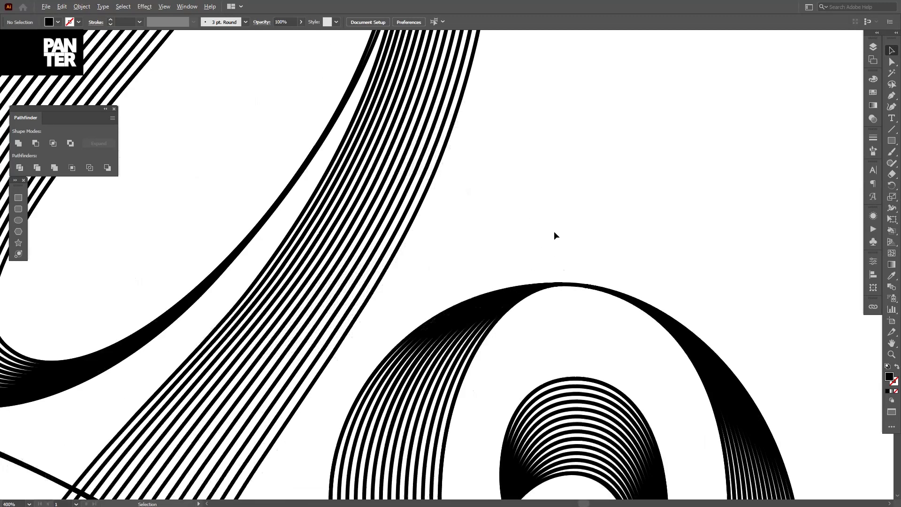
scroll(547, 248, "down", 12)
scroll(553, 232, "up", 2)
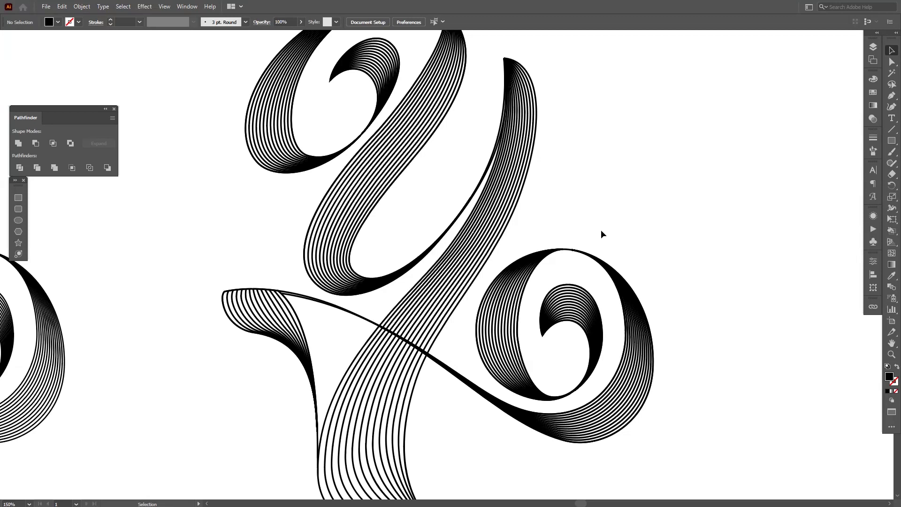
scroll(504, 268, "down", 1)
key("space")
scroll(243, 267, "down", 3)
- Inspect the solid black letter, especially its thin hairline joins on the upper loop and along the narrow stroke
left_click_drag(243, 268, 530, 256)
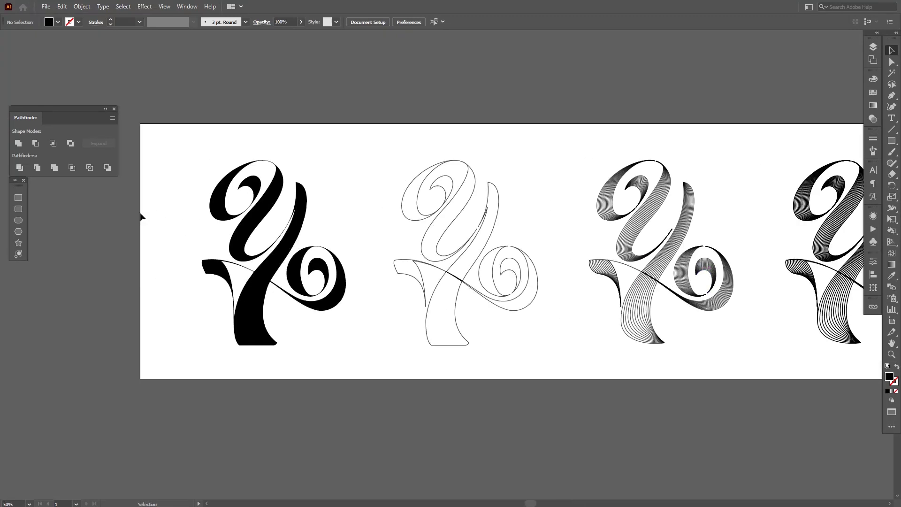
scroll(382, 249, "up", 3)
scroll(382, 249, "up", 1)
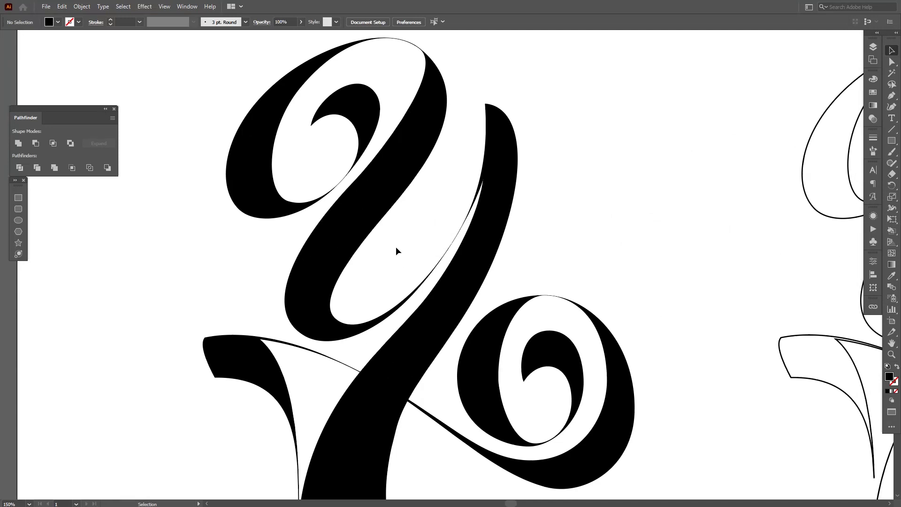
left_click_drag(396, 247, 407, 255)
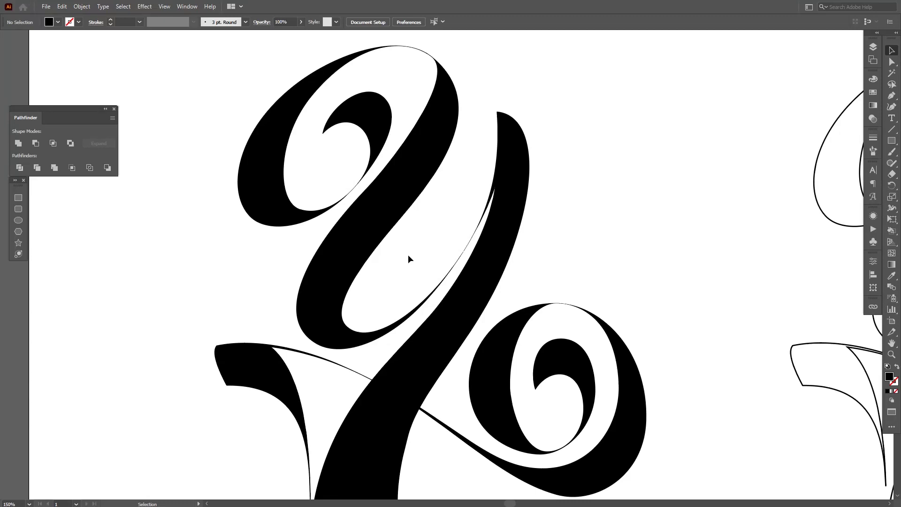
left_click_drag(434, 227, 352, 295)
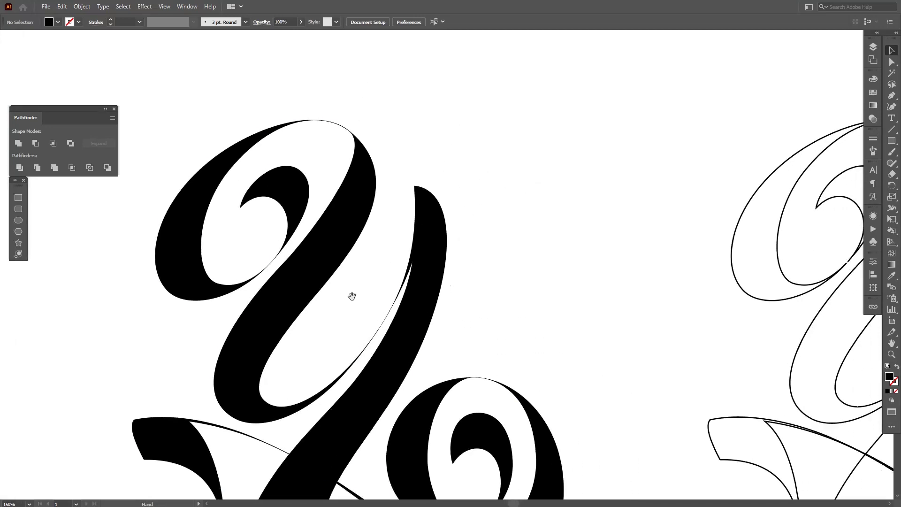
scroll(313, 112, "up", 5, "alt")
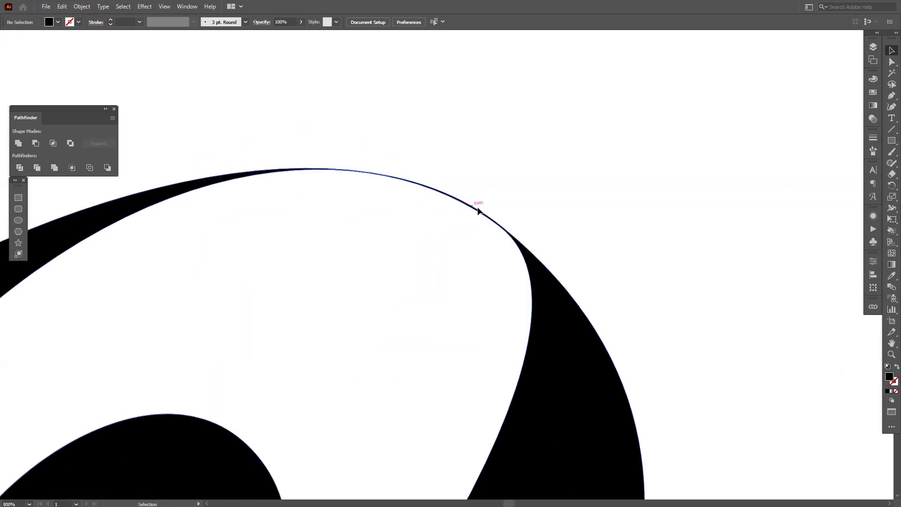
scroll(324, 172, "down", 5, "alt")
scroll(400, 139, "up", 6, "alt")
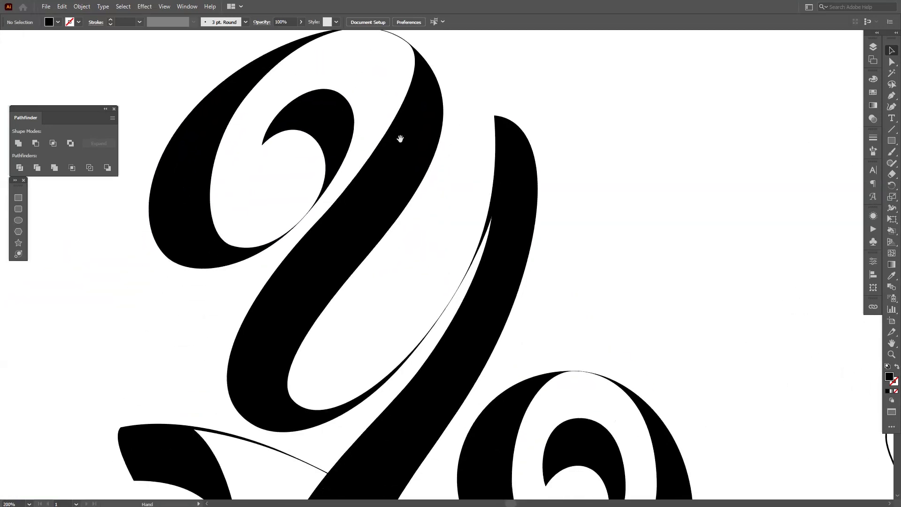
scroll(283, 253, "down", 5, "alt")
scroll(450, 333, "up", 5, "alt")
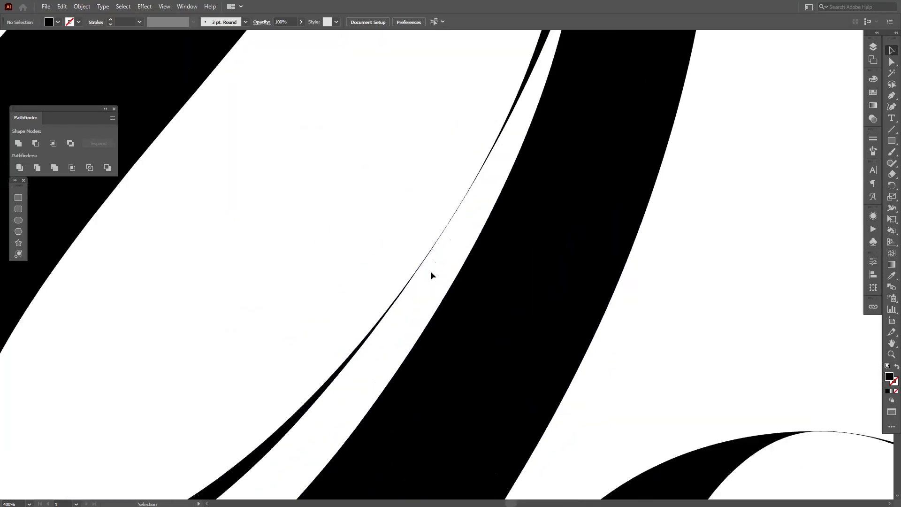
scroll(430, 274, "down", 5, "alt")
- Try moving the separated outline pieces of the upper loop apart in the outlined letter, and undo the moves
left_click_drag(447, 281, 279, 307)
scroll(573, 145, "up", 5, "alt")
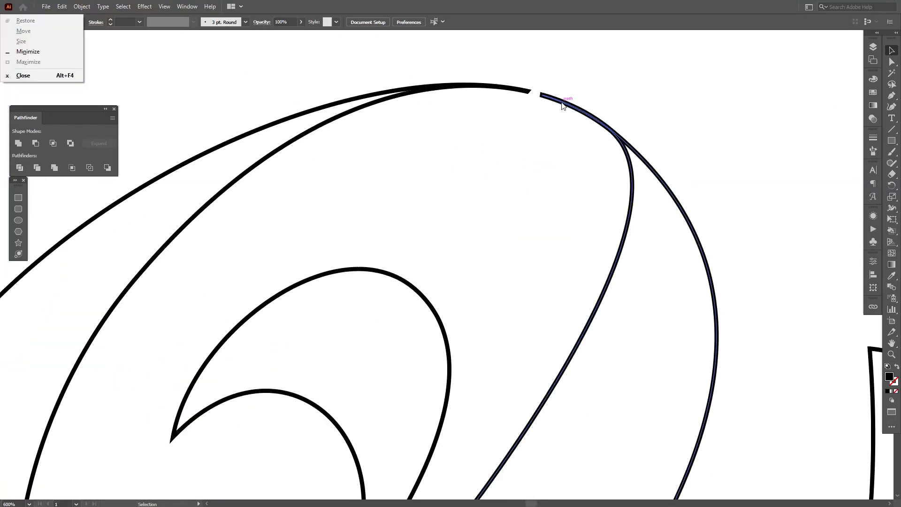
scroll(522, 177, "up", 2, "alt")
left_click(471, 185)
scroll(517, 145, "down", 6, "alt")
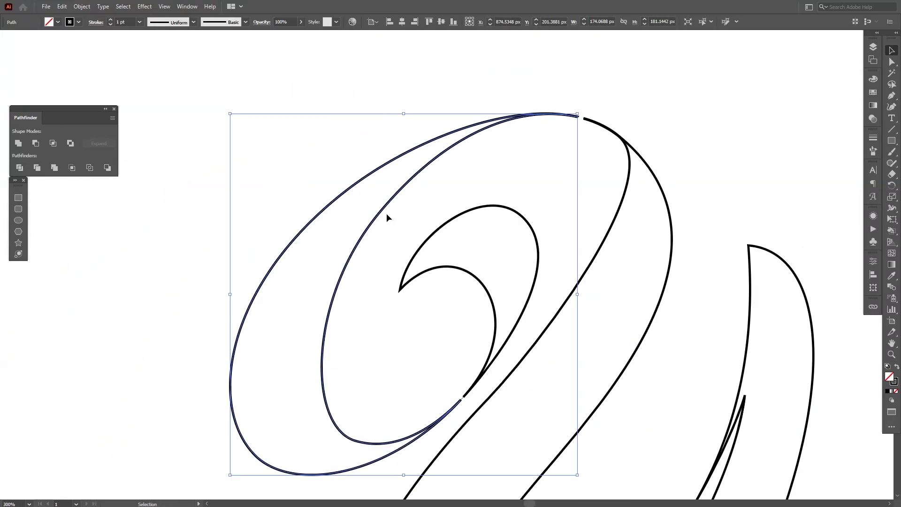
left_click_drag(354, 201, 251, 181)
key("ctrl+z")
left_click(444, 240)
left_click_drag(444, 240, 370, 194)
left_click_drag(435, 195, 476, 136)
key("ctrl+z")
- Examine the remaining cut pieces of the outlined letter and compare all four versions of the lettering
left_click(585, 242)
scroll(585, 241, "down", 3, "alt")
scroll(558, 258, "up", 2, "alt")
left_click(558, 258)
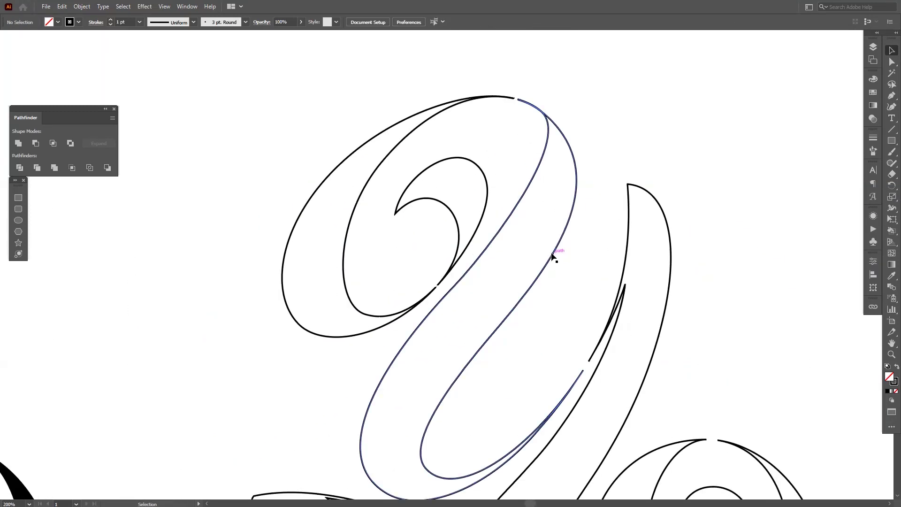
left_click(587, 285)
scroll(469, 160, "down", 4, "alt")
scroll(511, 229, "up", 2, "alt")
scroll(511, 230, "up", 2, "alt")
scroll(511, 229, "down", 4, "alt")
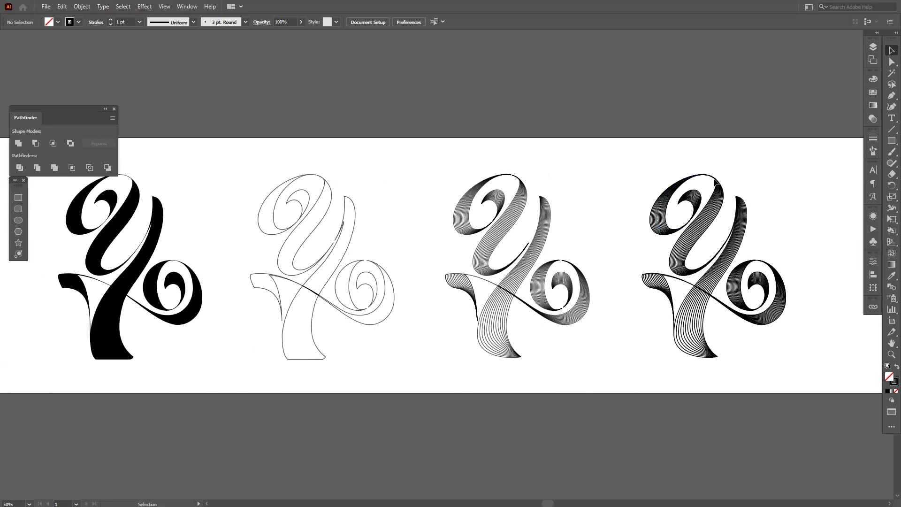
scroll(715, 182, "left", 4, "ctrl")
- Cut the upper-left loop outline's top end at its corner anchor points with the Scissors tool and delete the short end segment
scroll(453, 187, "up", 4, "alt")
scroll(513, 191, "down", 1, "alt")
scroll(497, 135, "up", 3, "alt")
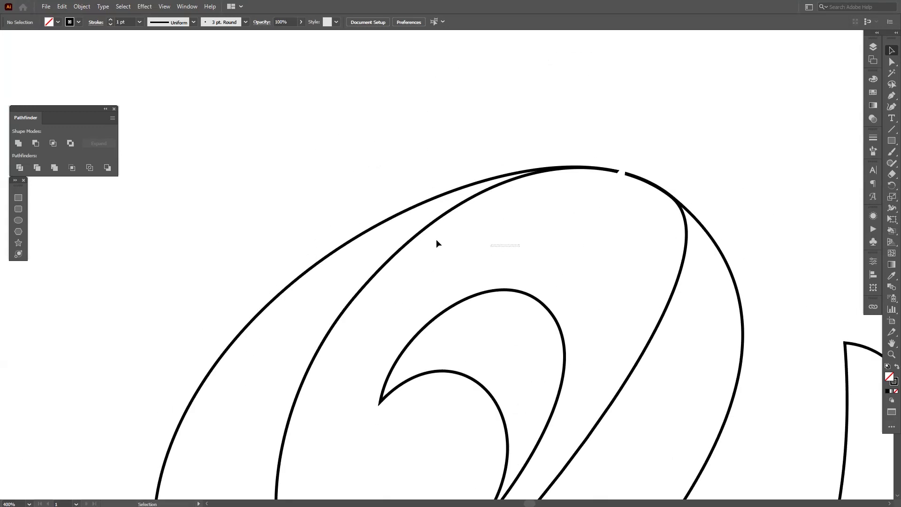
left_click(349, 228)
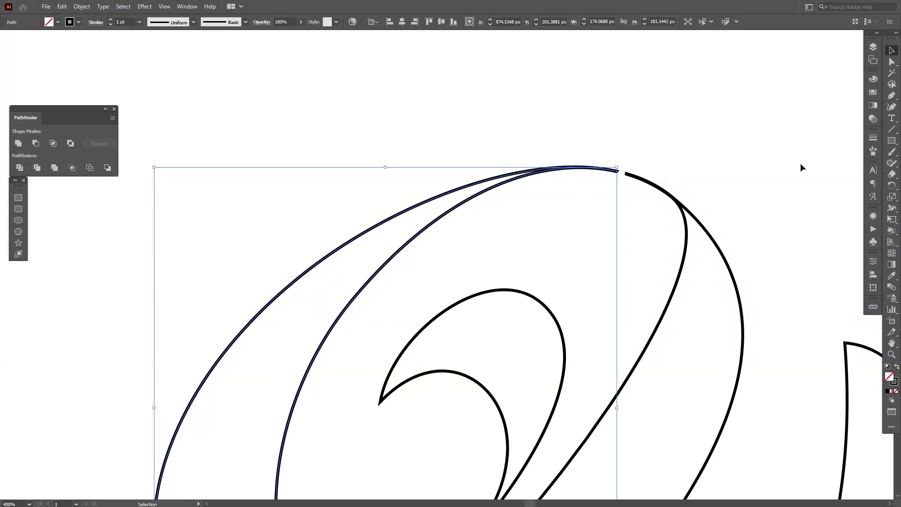
left_click(895, 163)
left_click(895, 153)
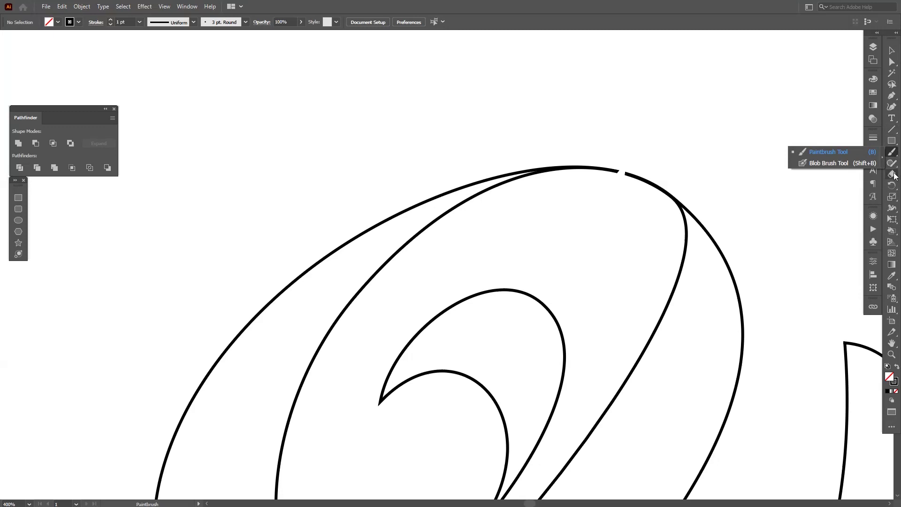
left_click(894, 164)
left_click(894, 177)
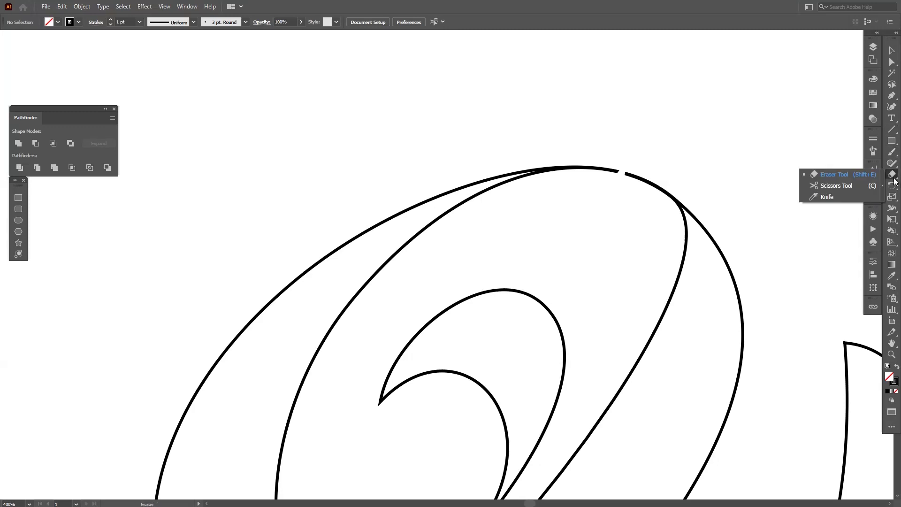
left_click(836, 186)
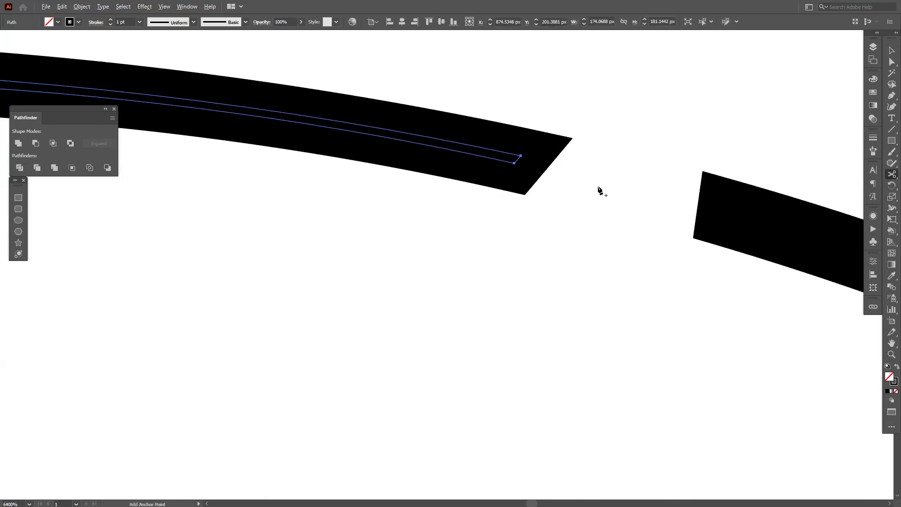
left_click(516, 162)
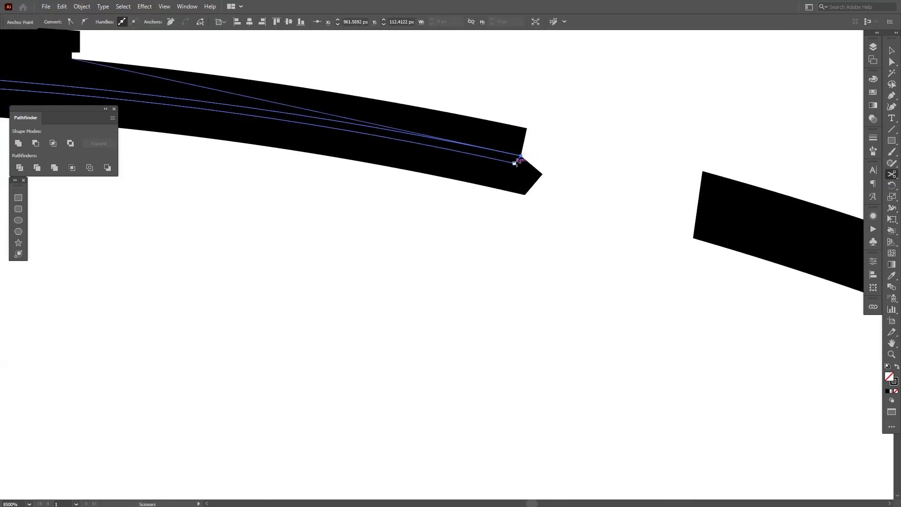
key("v")
key("ctrl+shift+a")
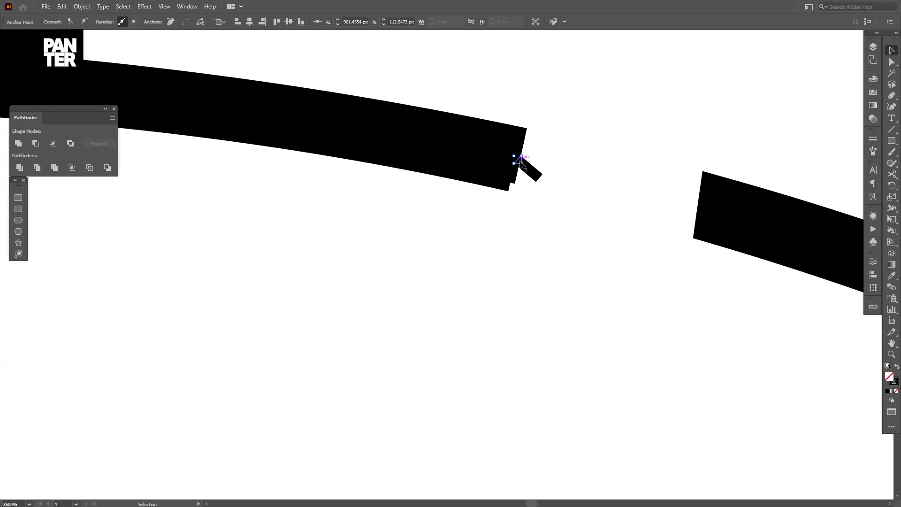
key("Delete")
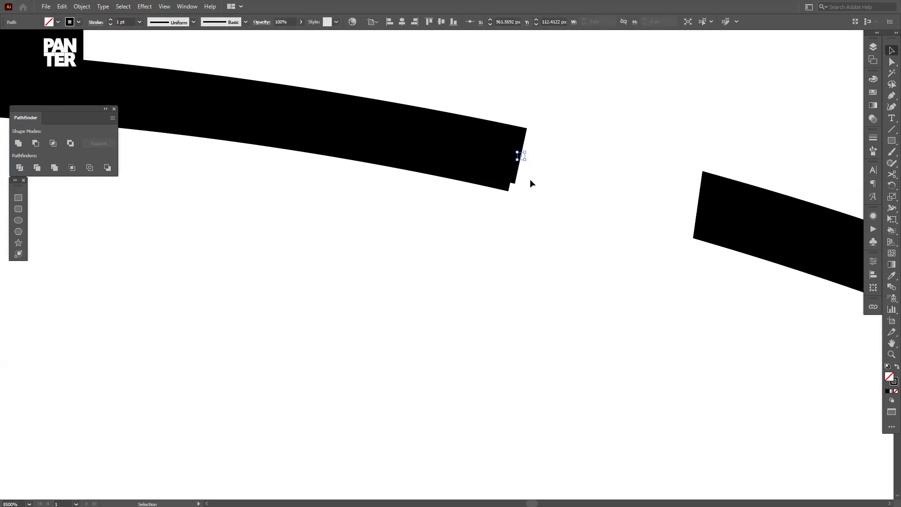
left_click_drag(531, 181, 452, 118)
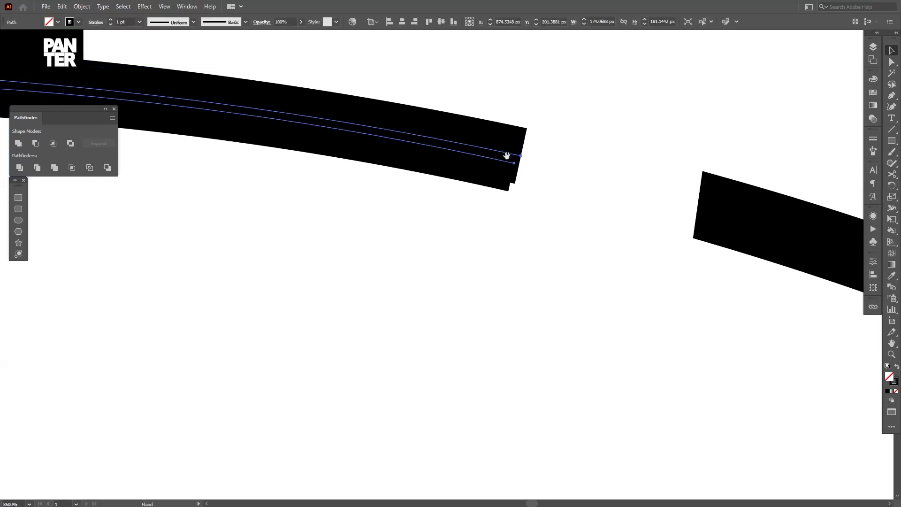
- Cut the same loop outline at the corner of its lower end with the Scissors tool
left_click(558, 269, "ctrl")
scroll(508, 189, "up", 3)
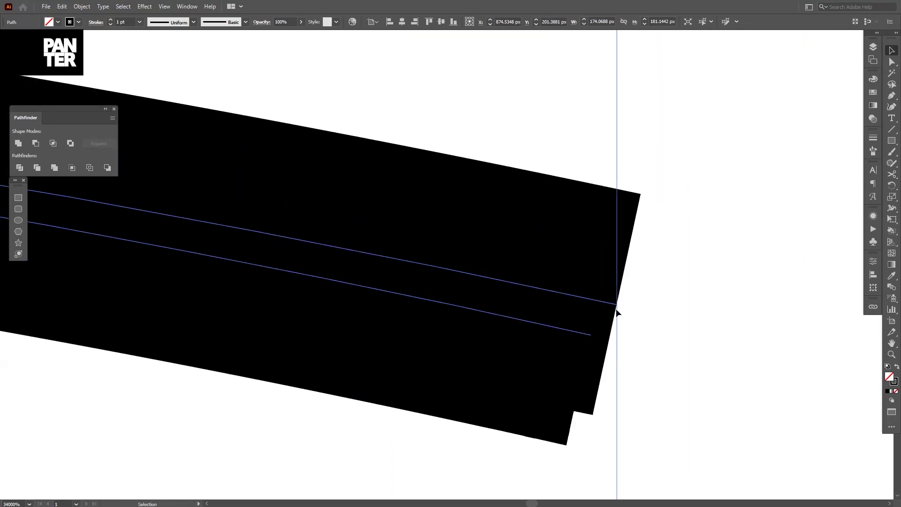
scroll(614, 322, "down", 5)
scroll(553, 376, "down", 10)
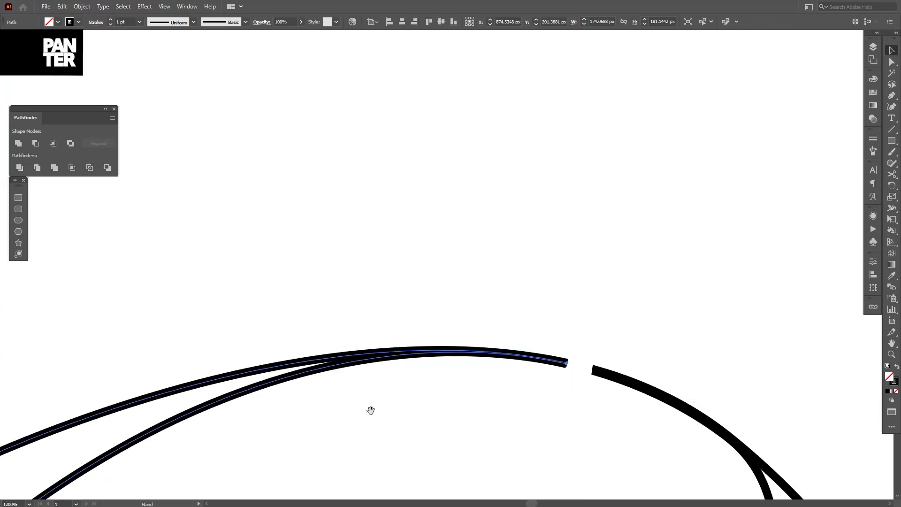
scroll(428, 346, "up", 12)
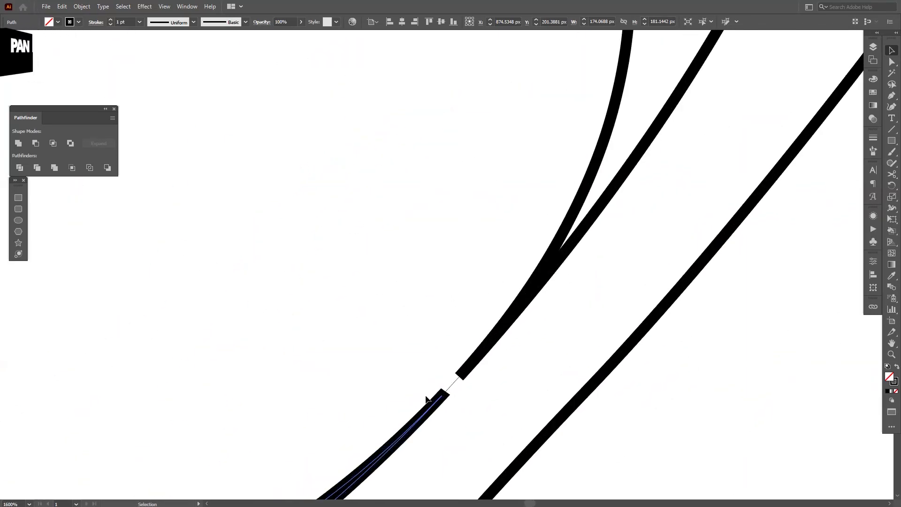
scroll(399, 375, "up", 6)
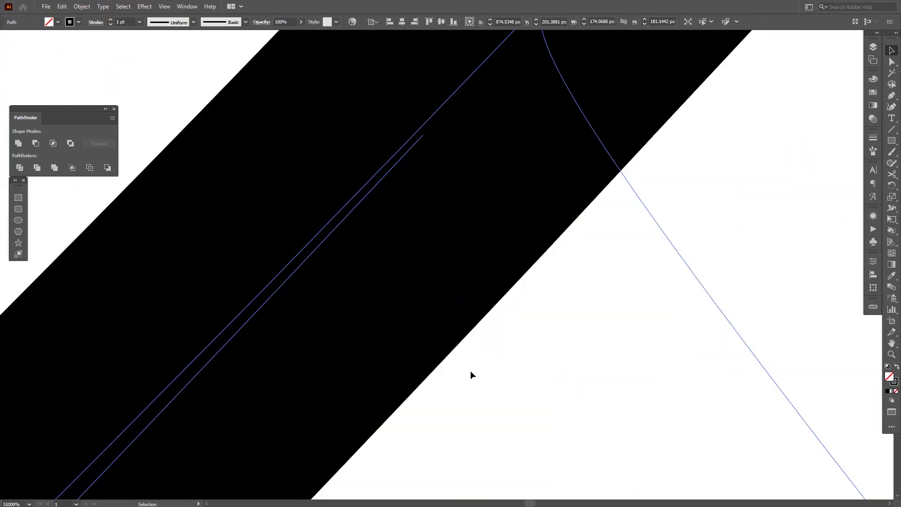
scroll(470, 374, "down", 3)
scroll(503, 231, "down", 4)
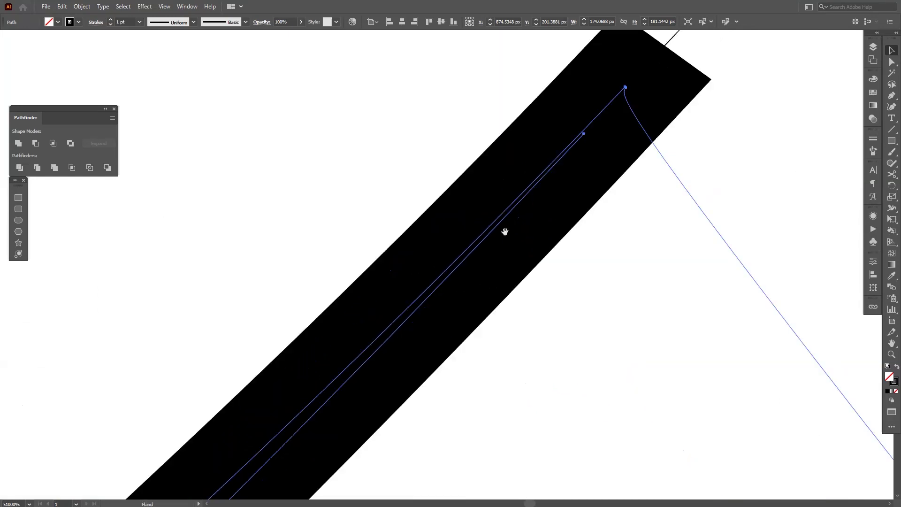
scroll(501, 249, "up", 3)
scroll(471, 287, "up", 2)
scroll(471, 288, "right", 2)
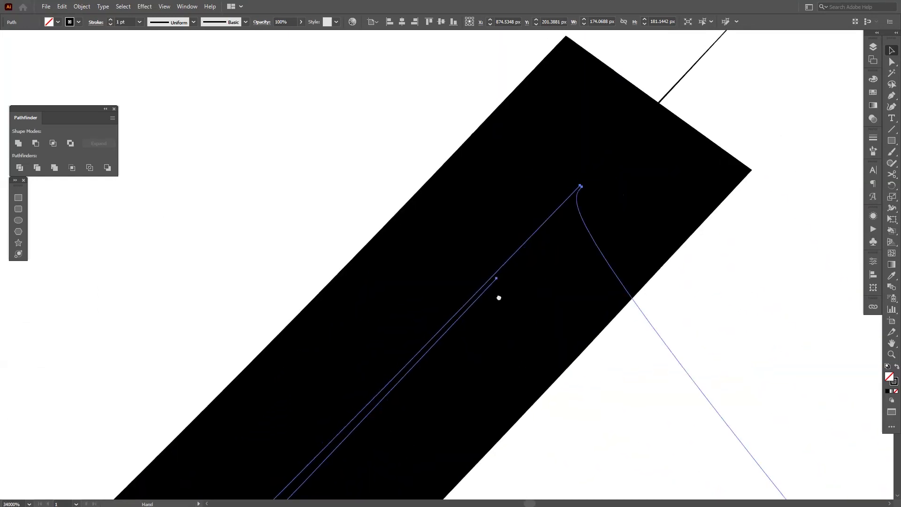
key("c")
left_click(573, 191)
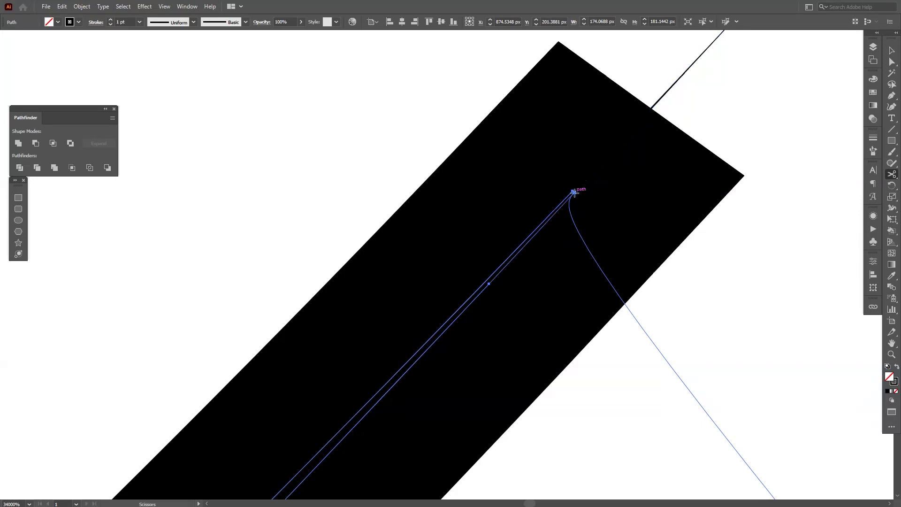
left_click(575, 192)
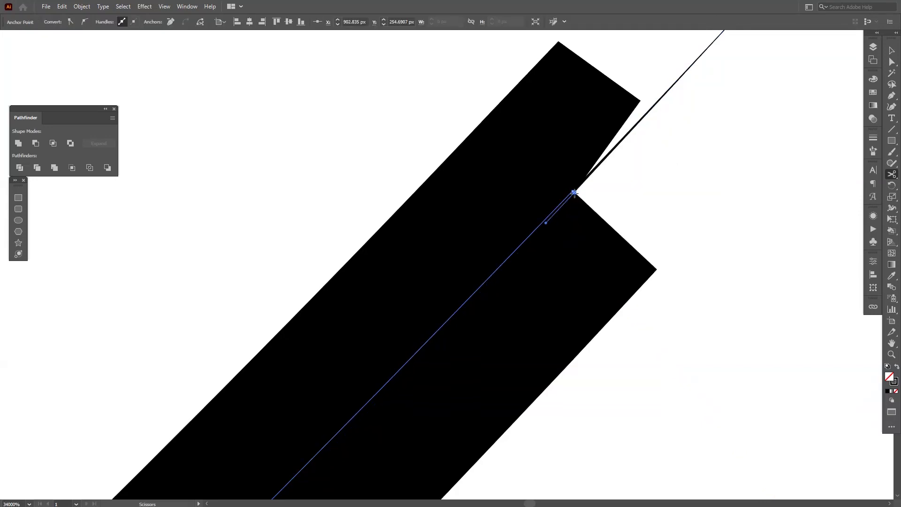
- Try to pull the cut anchor point away from the loop's lower end with Direct Selection, and undo it
key("a")
left_click_drag(574, 191, 635, 184)
key("ctrl+z")
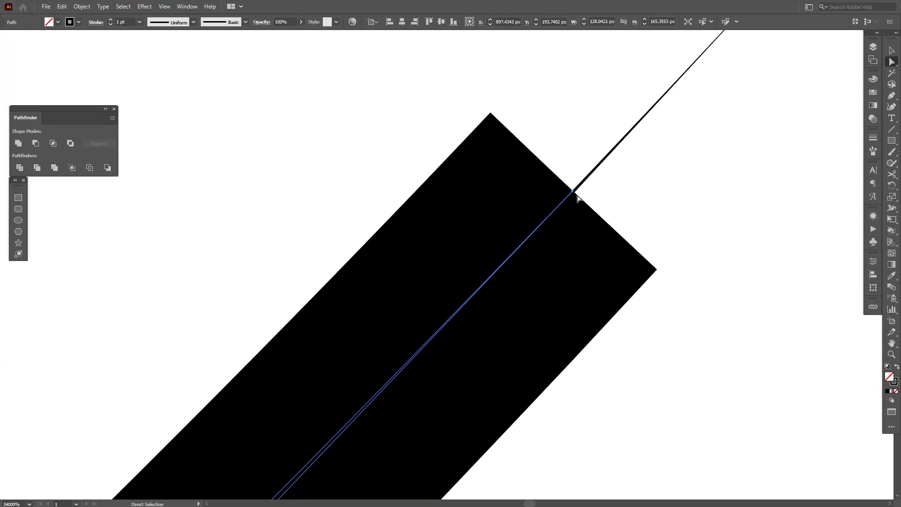
- Select the short end segment between the cut points at the loop outline's lower end with Direct Selection and delete it
key("ctrl+equal")
key("ctrl+equal")
left_click(553, 251)
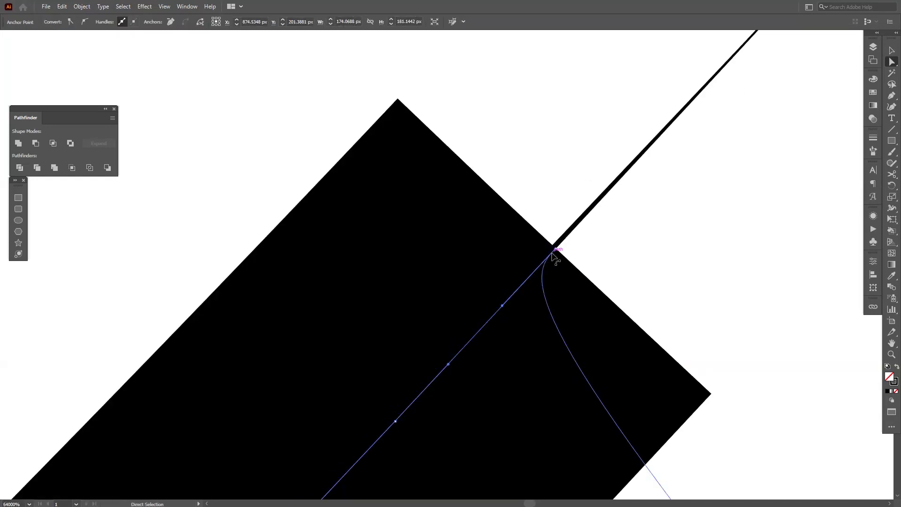
key("Delete")
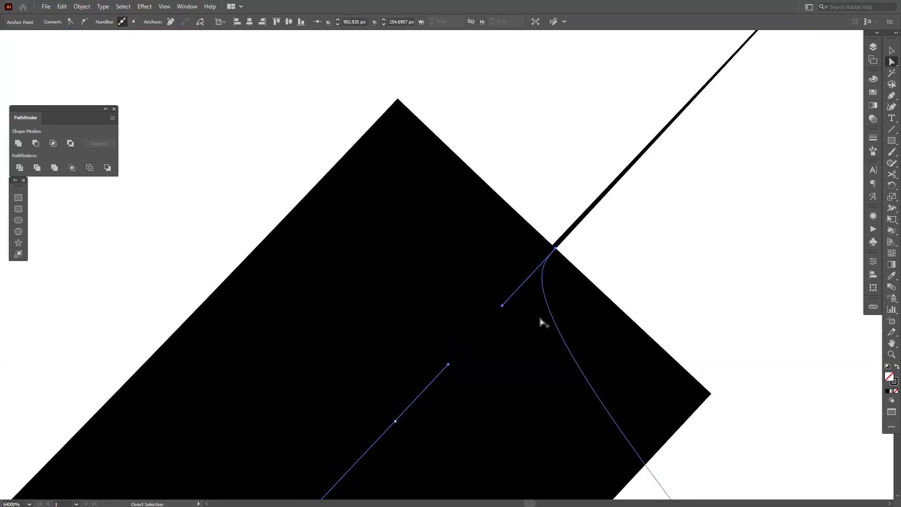
key("ctrl+minus")
key("ctrl+minus")
left_click(581, 287)
key("ctrl+minus")
left_click_drag(567, 279, 530, 310)
scroll(530, 309, "down", 4)
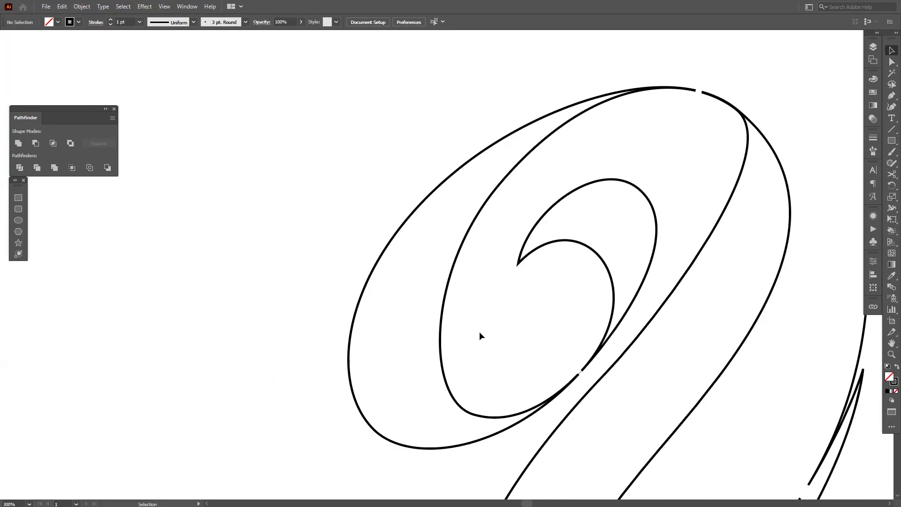
- Move the loop's inner curve aside to check that it is separate, and undo the move
left_click(462, 313)
left_click_drag(460, 326, 211, 325)
key("ctrl+z")
- Select the loop's outer and inner open curves together and make a blend between them
left_click(342, 334)
left_click_drag(426, 335, 399, 311)
left_click_drag(211, 252, 446, 320)
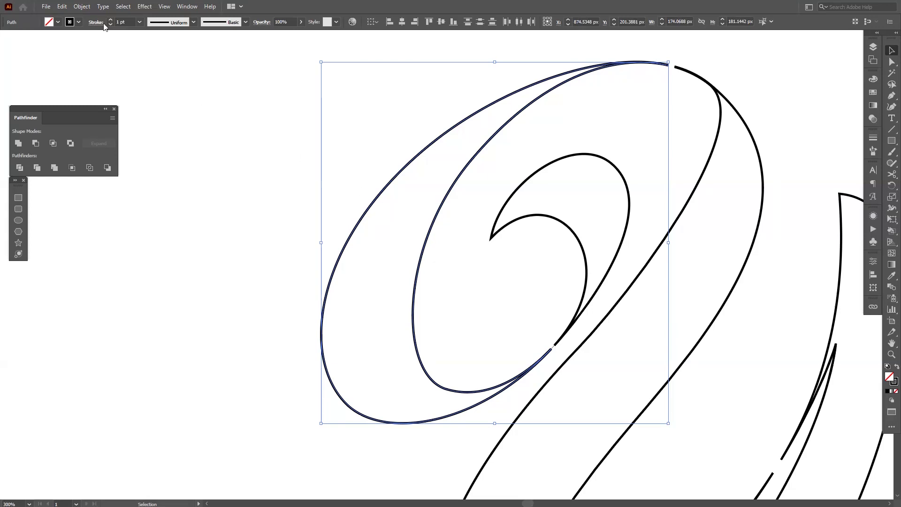
left_click(82, 7)
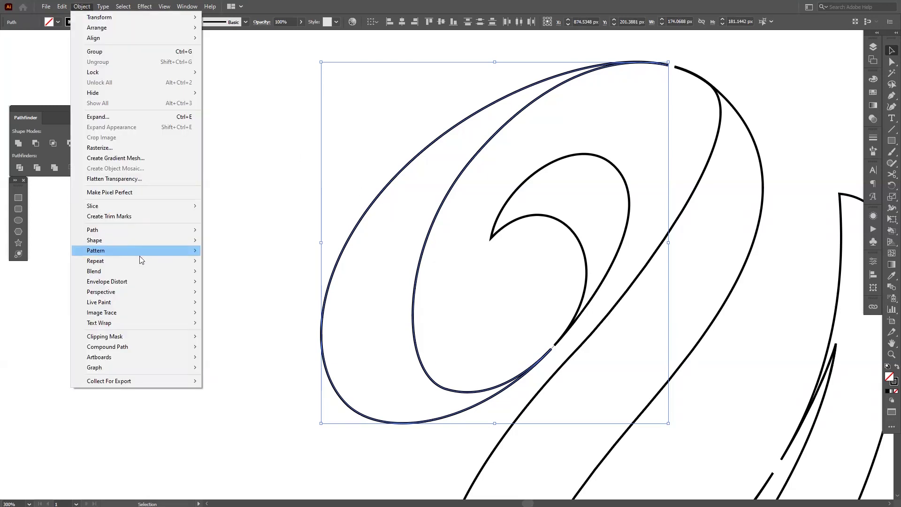
mouse_move(139, 270)
left_click(212, 272)
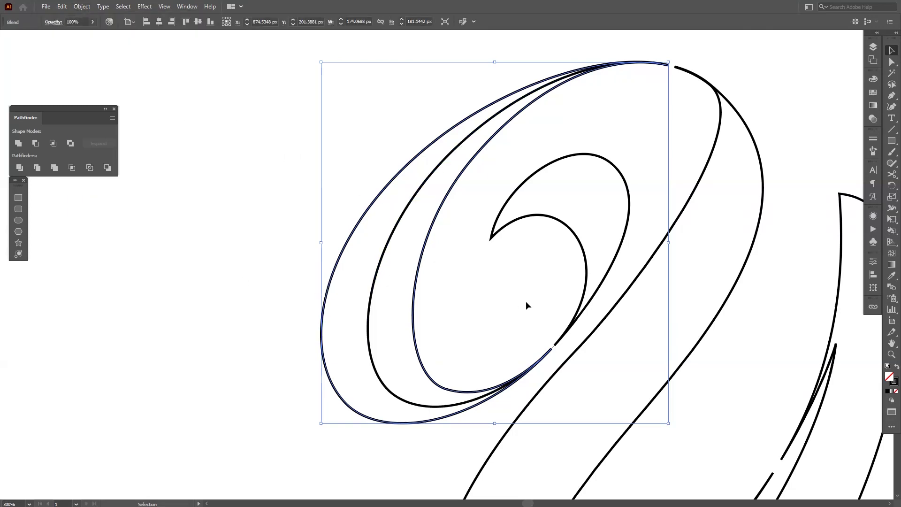
- Set the loop blend's spacing to Specified Steps with 6 steps
double_click(892, 288)
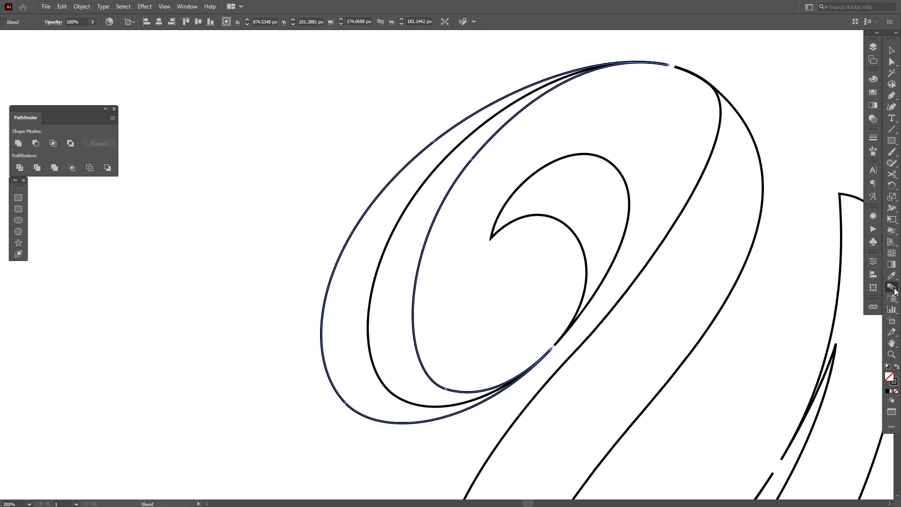
left_click(772, 92)
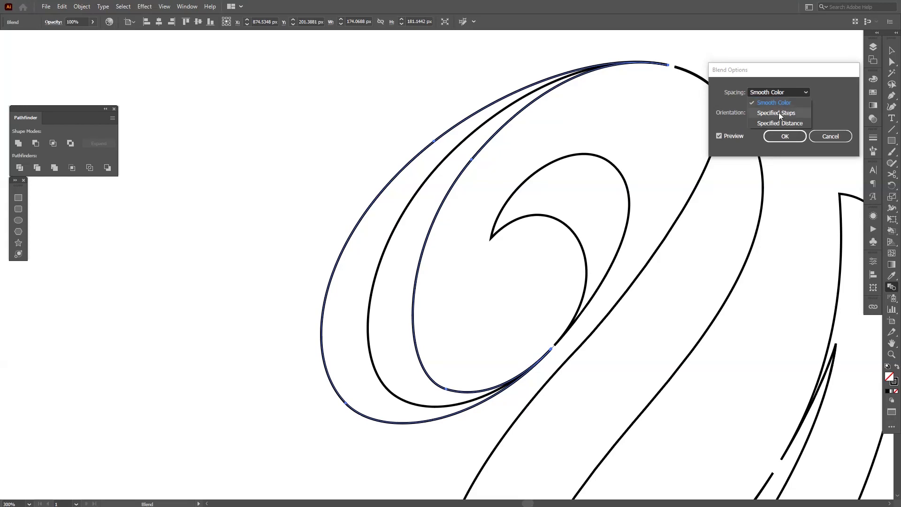
left_click(779, 107)
left_click(839, 94)
key("Up")
key("Up")
key("Up")
key("Up")
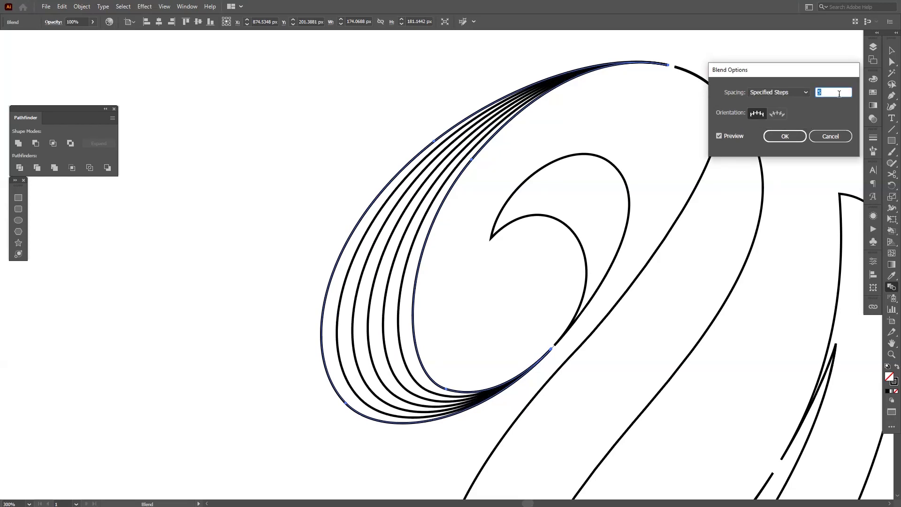
key("Up")
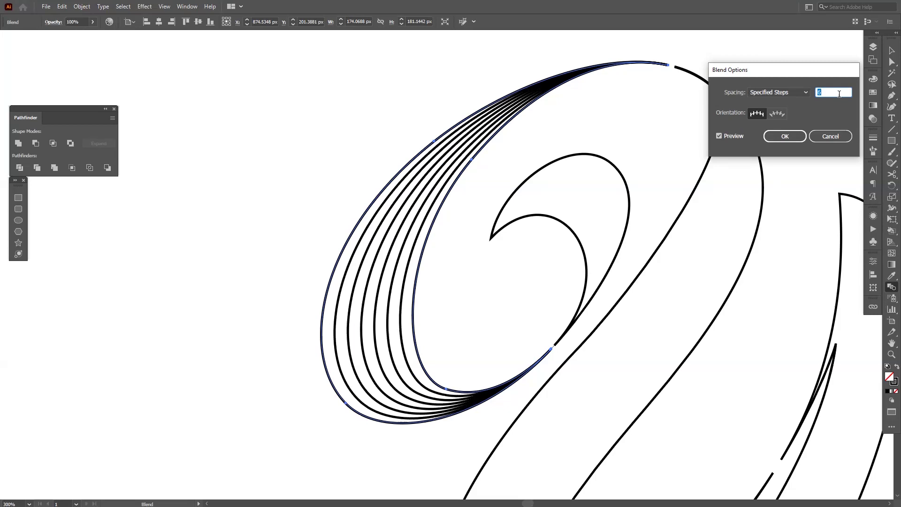
left_click(785, 136)
left_click(891, 50)
left_click(763, 122)
scroll(750, 147, "down", 5)
scroll(373, 252, "up", 5)
- Increase the loop blend's specified steps to 8 with the preview on, and deselect the blend
left_click(374, 249)
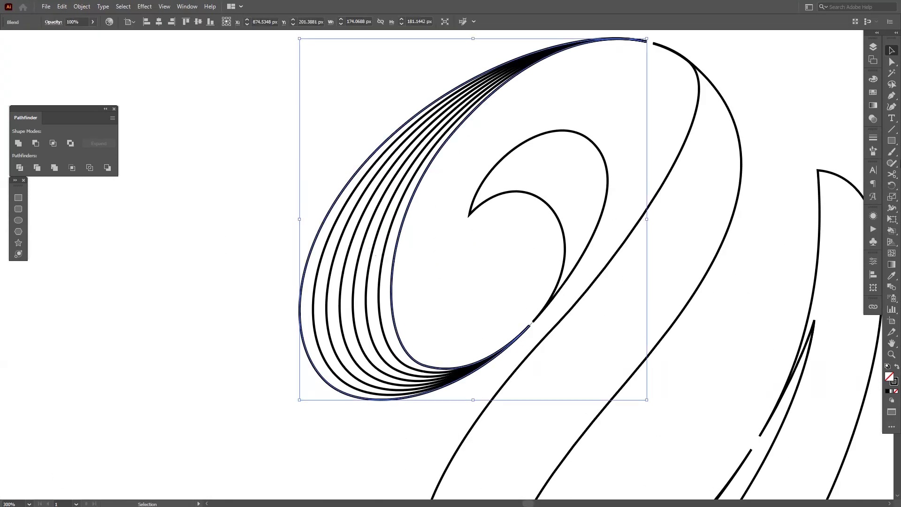
double_click(891, 286)
left_click(823, 89)
key("Up")
key("Up")
key("Up")
key("Up")
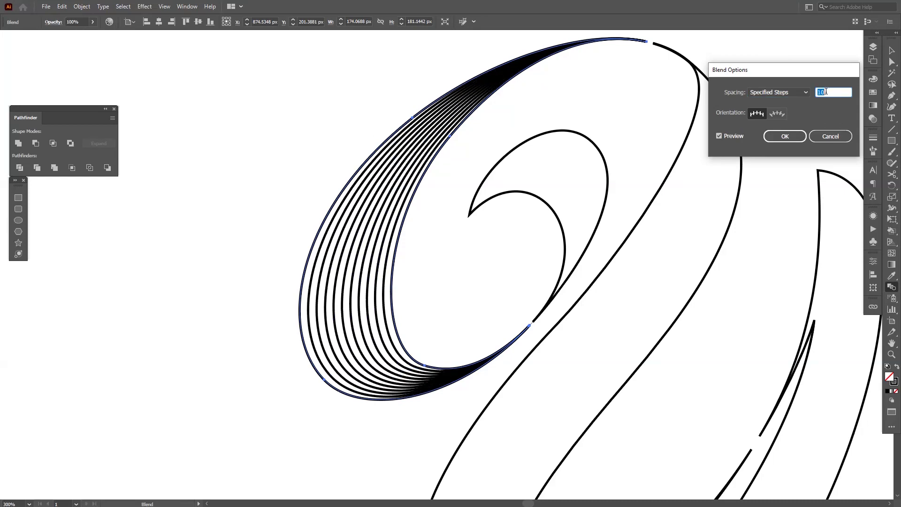
key("Down")
key("Down")
key("Down")
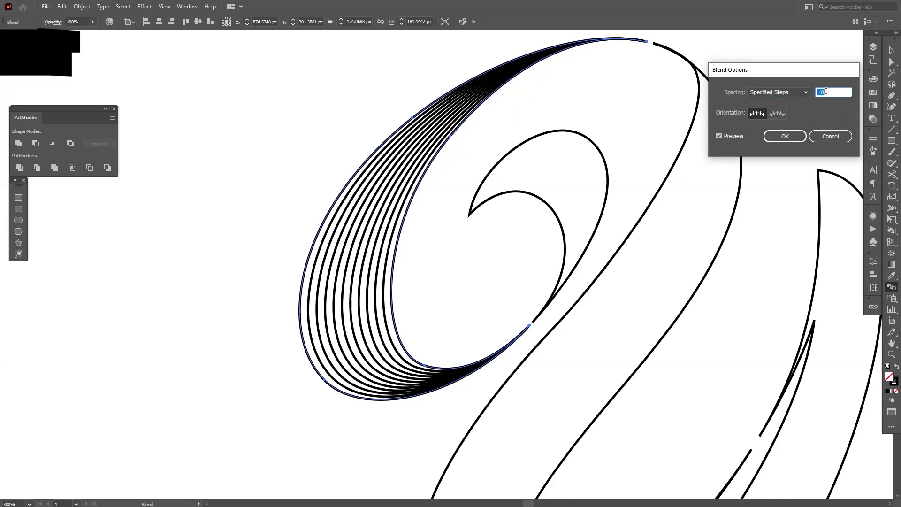
key("Up")
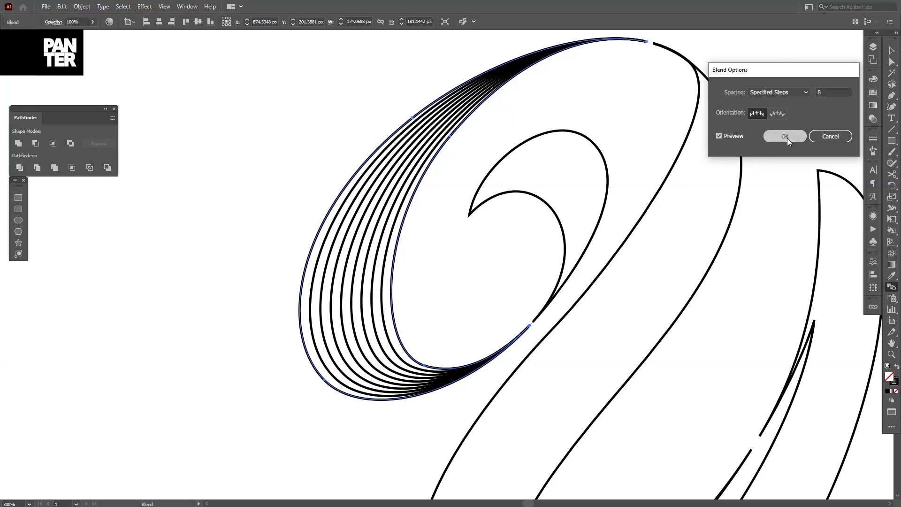
left_click(784, 136)
left_click(893, 50)
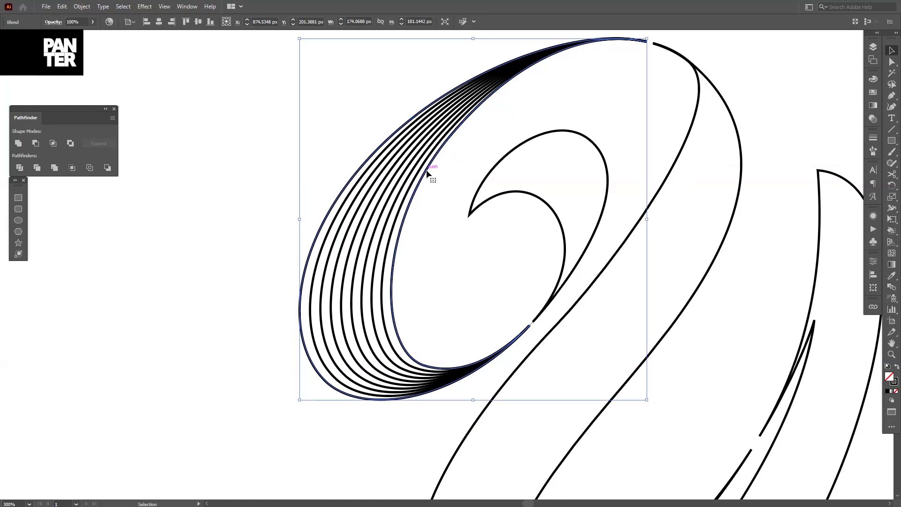
scroll(427, 173, "up", 2)
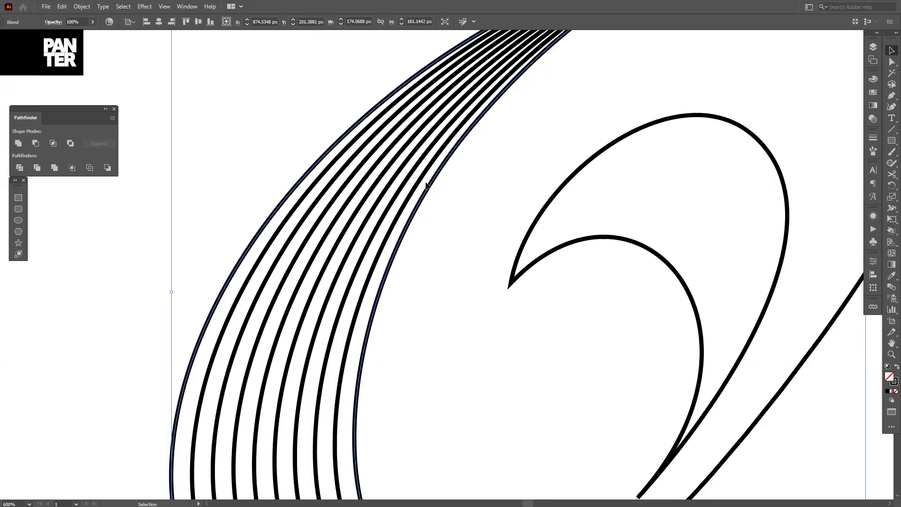
scroll(427, 192, "down", 2)
scroll(418, 207, "up", 1)
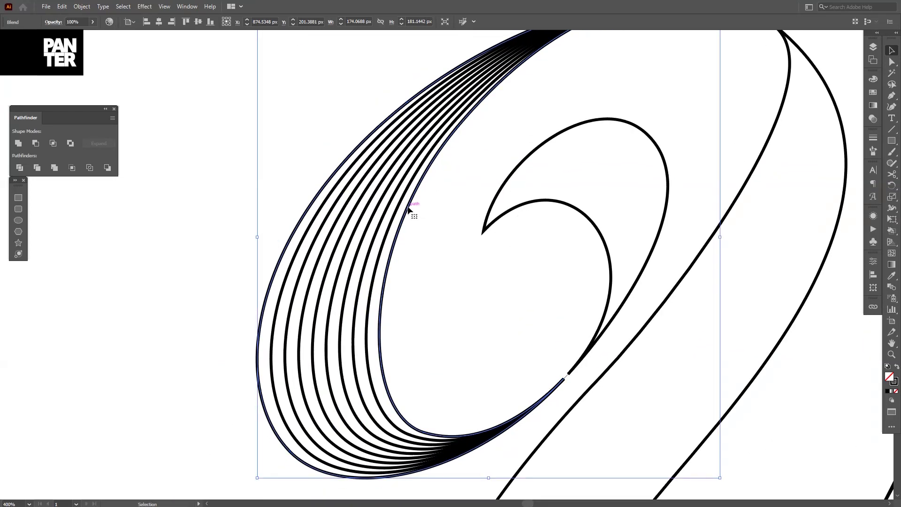
key("ctrl+shift+a")
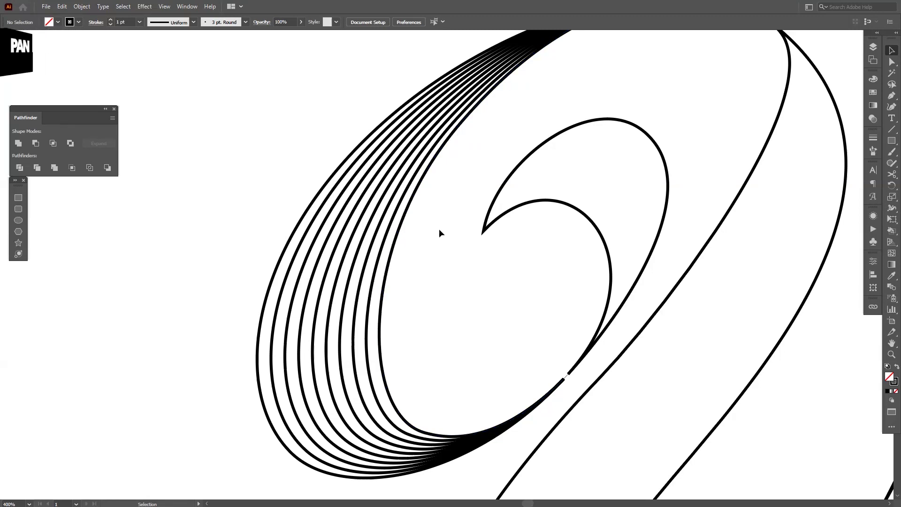
- Enter isolation mode on the loop blend with its inner curve selected and inspect the line ends at both tips
left_click_drag(407, 222, 433, 247)
key("ctrl+z")
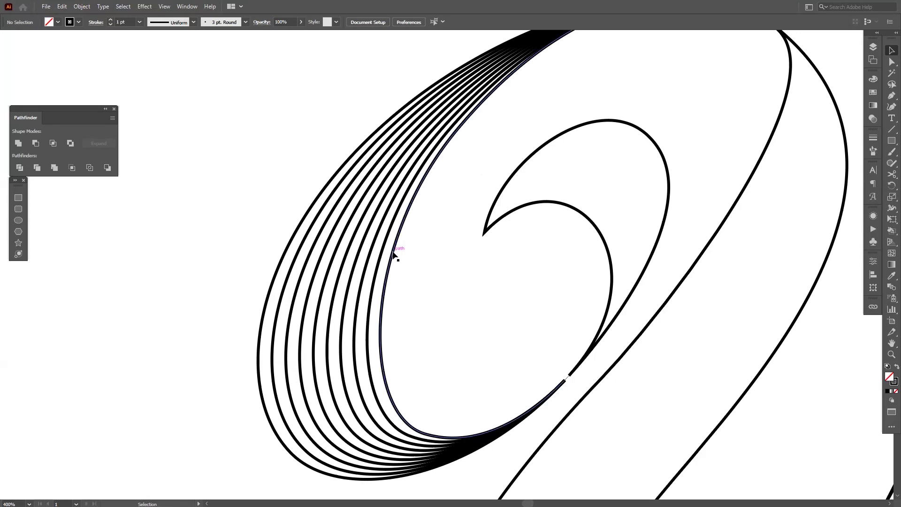
double_click(394, 253)
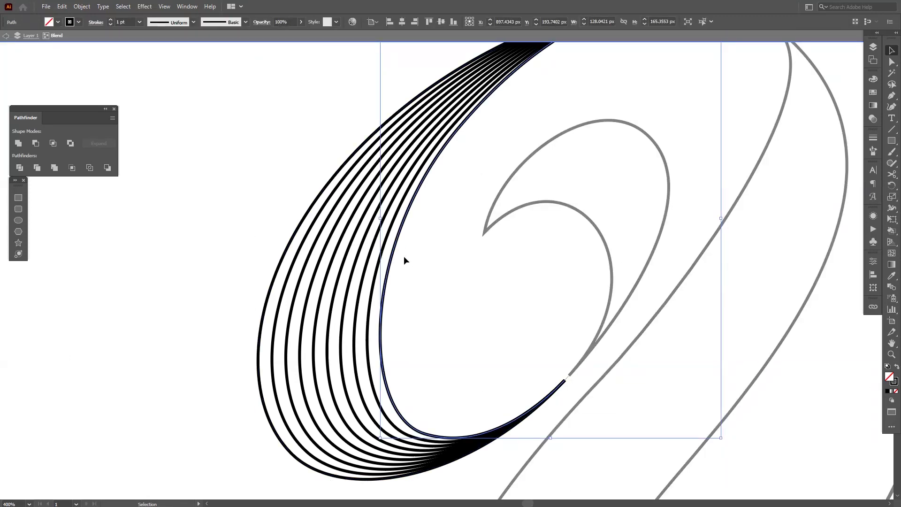
left_click_drag(393, 255, 569, 217)
scroll(573, 255, "up", 3)
scroll(663, 89, "up", 2)
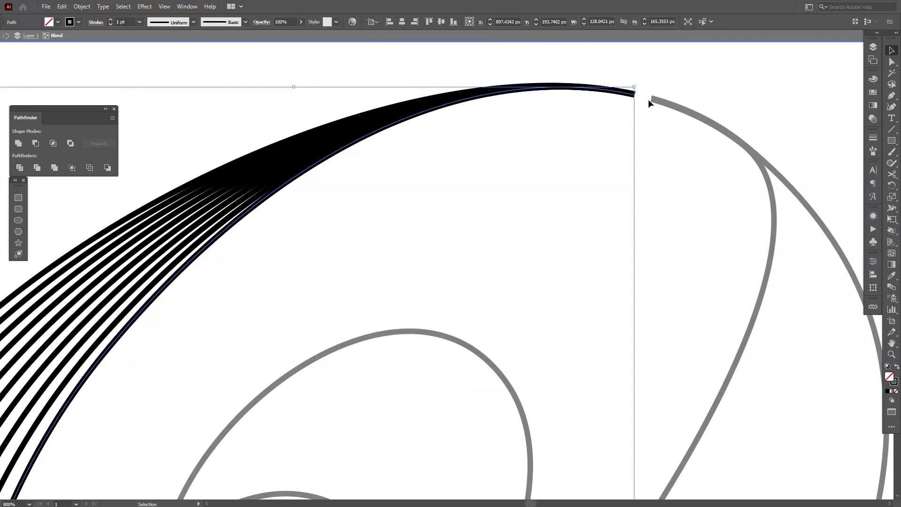
scroll(629, 96, "down", 2)
scroll(471, 311, "up", 2)
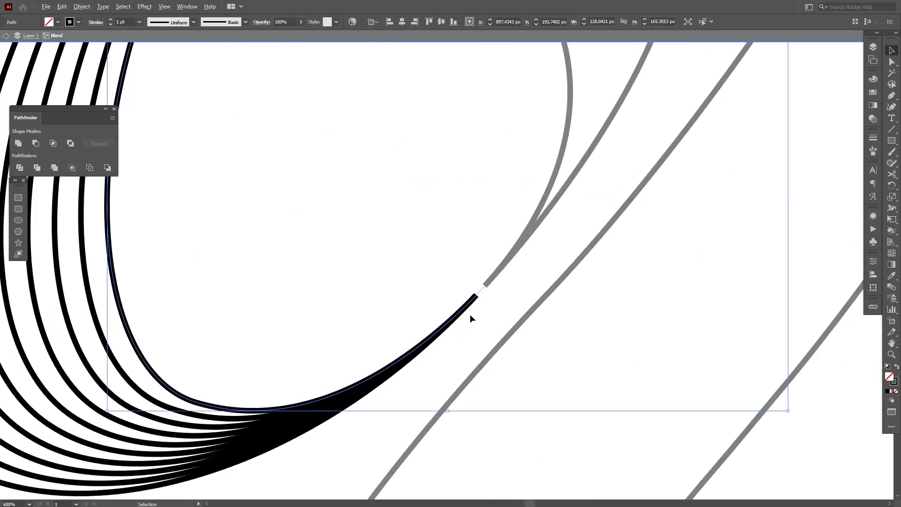
scroll(579, 238, "down", 1)
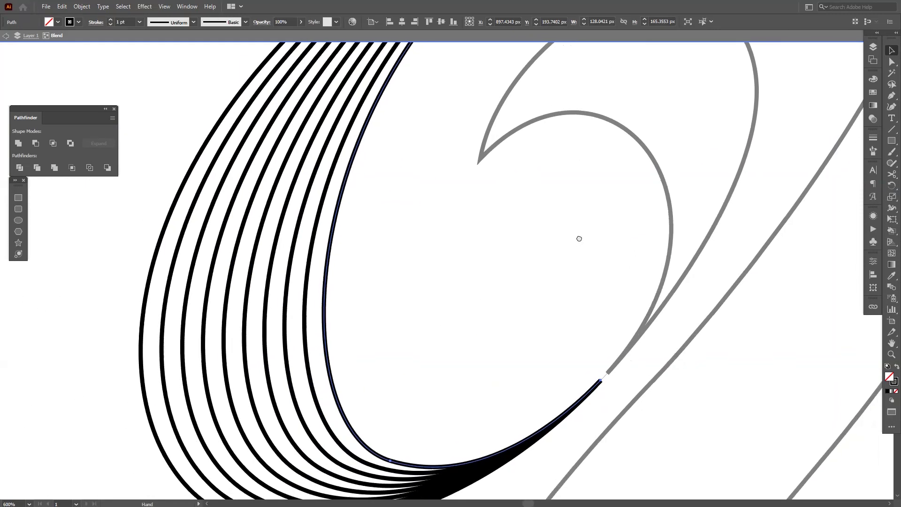
- Apply the lens-shaped width profile that tapers at both ends to the stroke of the blend's inner curve
left_click(868, 141)
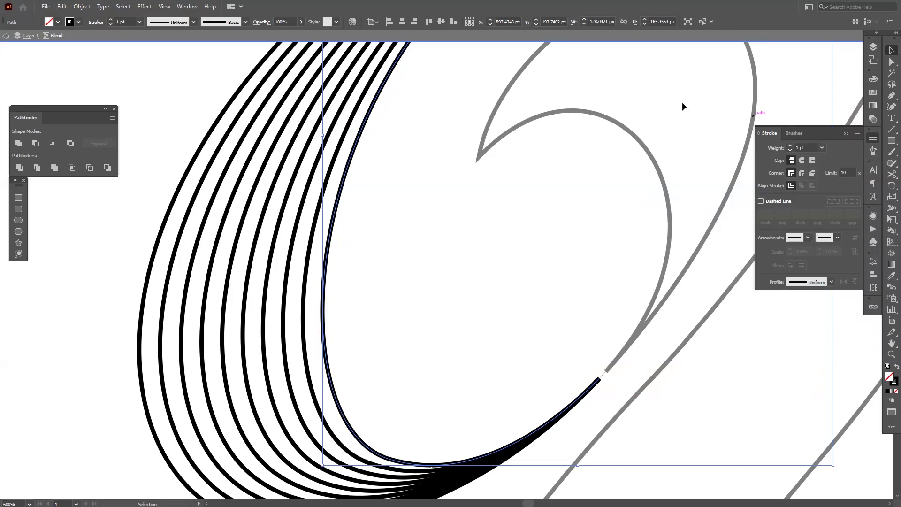
left_click(187, 7)
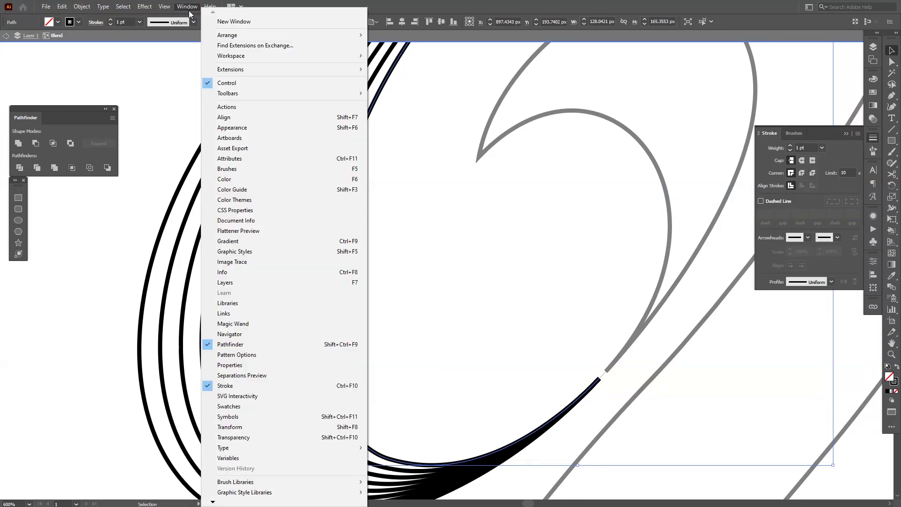
left_click(225, 385)
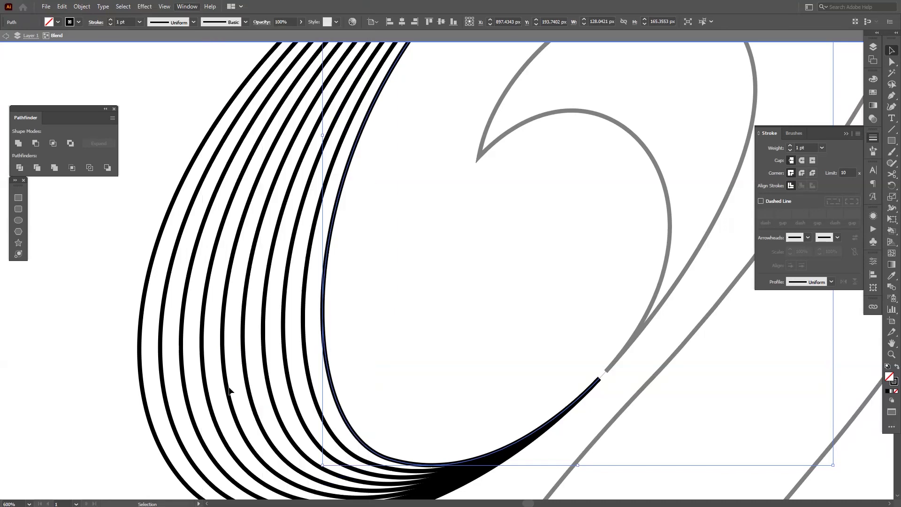
left_click(809, 282)
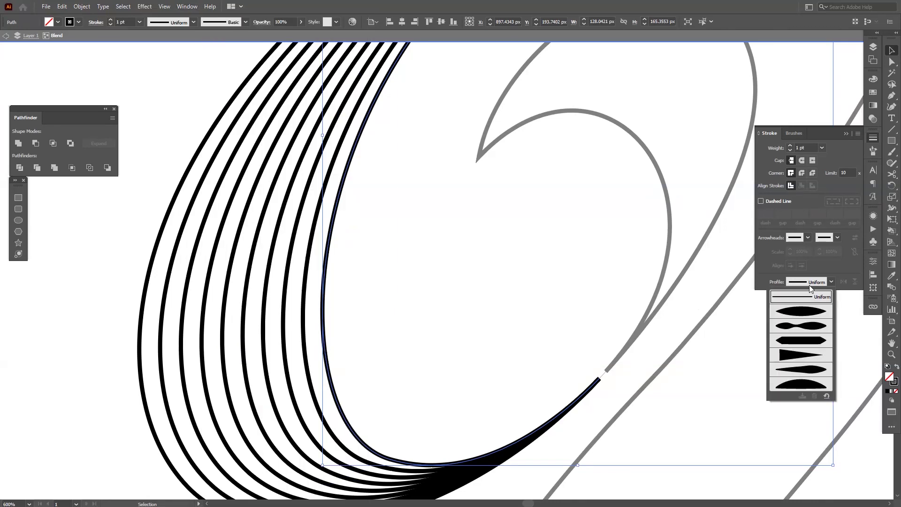
left_click(810, 312)
scroll(508, 300, "down", 2)
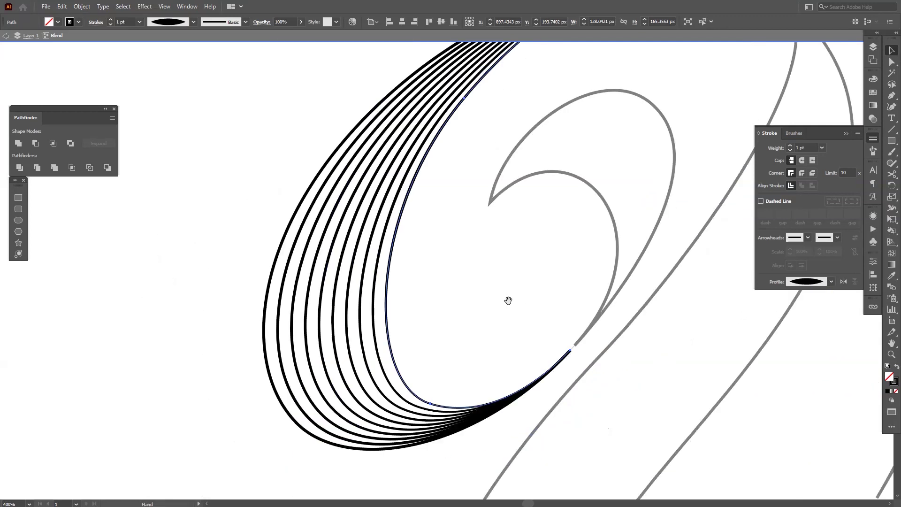
scroll(502, 248, "up", 2)
- Set the inner curve's stroke weight to 4 pt and deselect it to check the blend's thickness
left_click(814, 148)
key("Up")
key("Up")
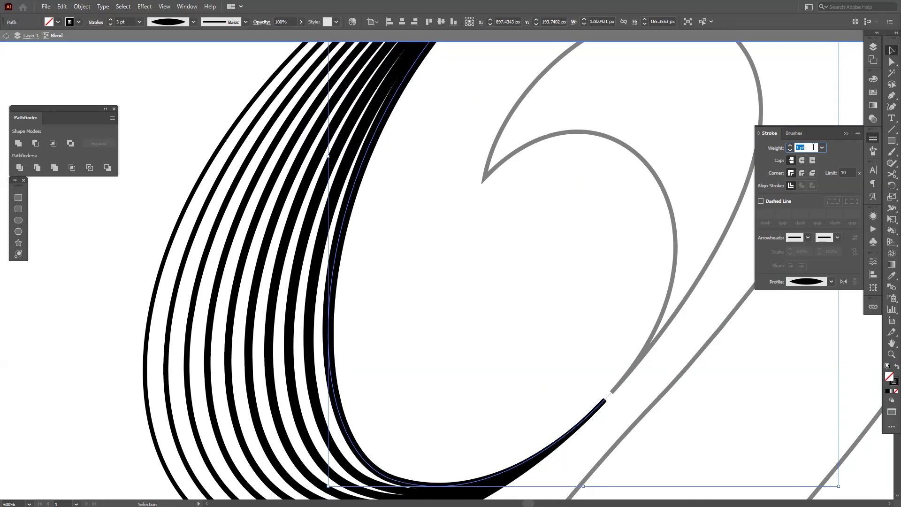
key("Up")
left_click(470, 304)
scroll(439, 298, "down", 3)
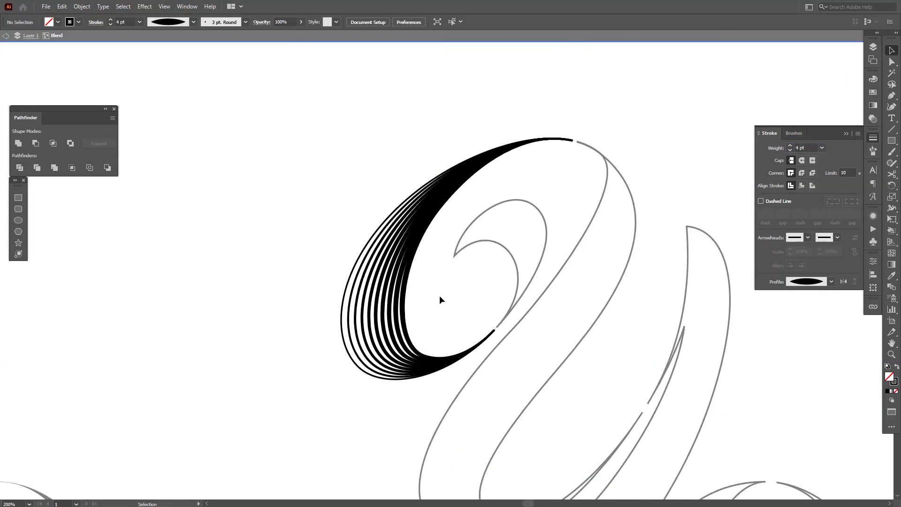
scroll(440, 298, "up", 1)
- Reselect the inner curve and set its stroke weight to 3 pt
left_click(388, 298)
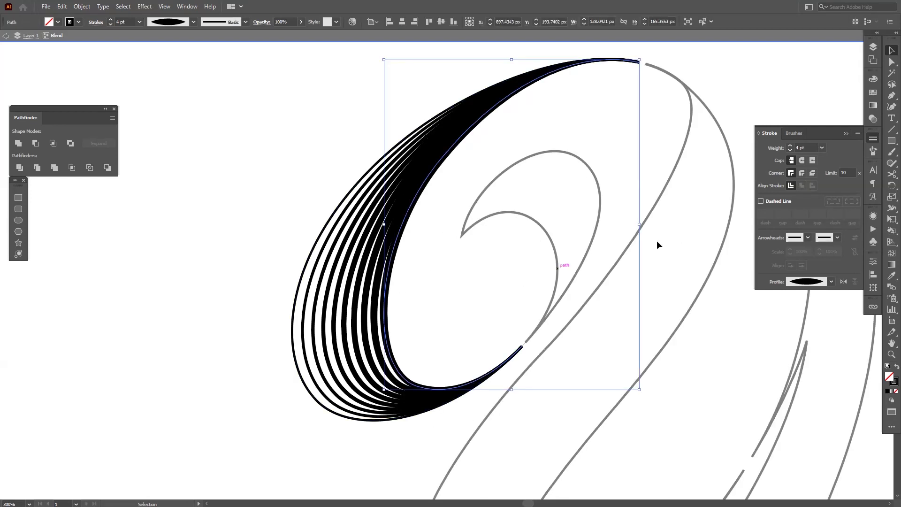
left_click(805, 148)
key("Down")
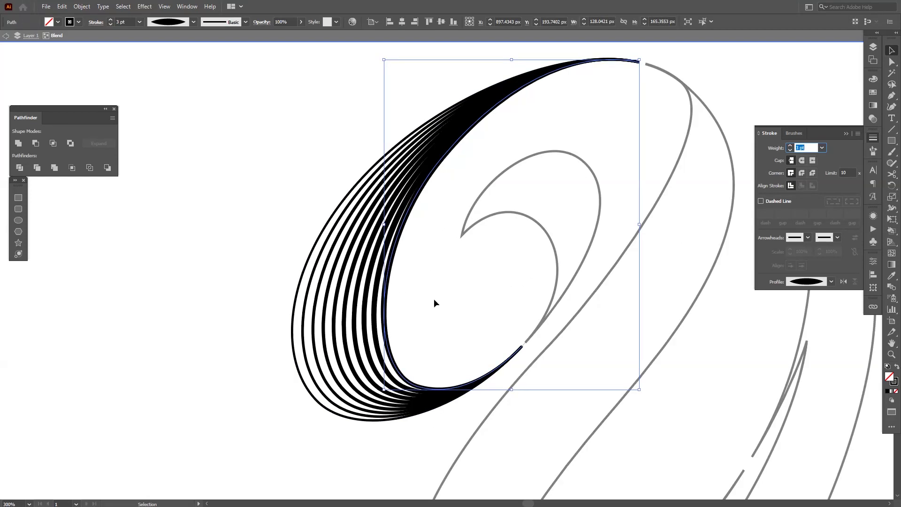
- Apply the same lens-shaped width profile to the blend's outer curve and exit isolation mode
left_click(294, 301)
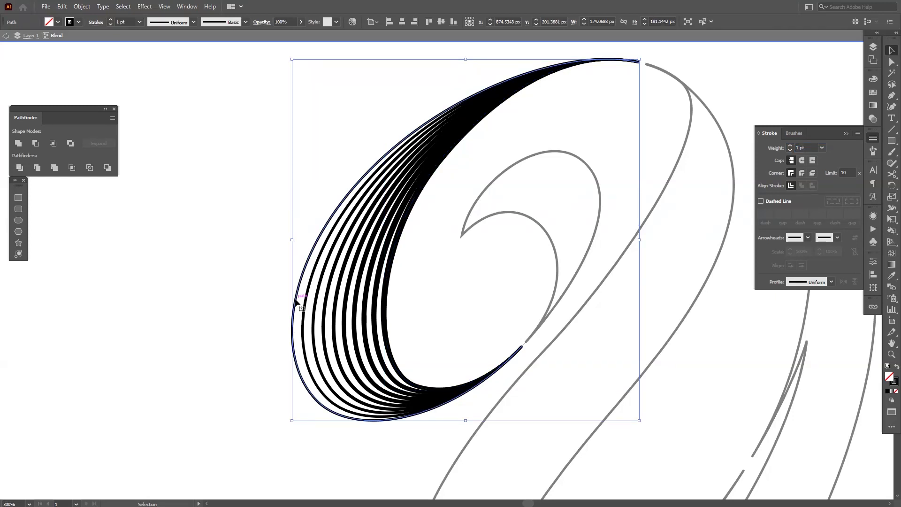
left_click(804, 283)
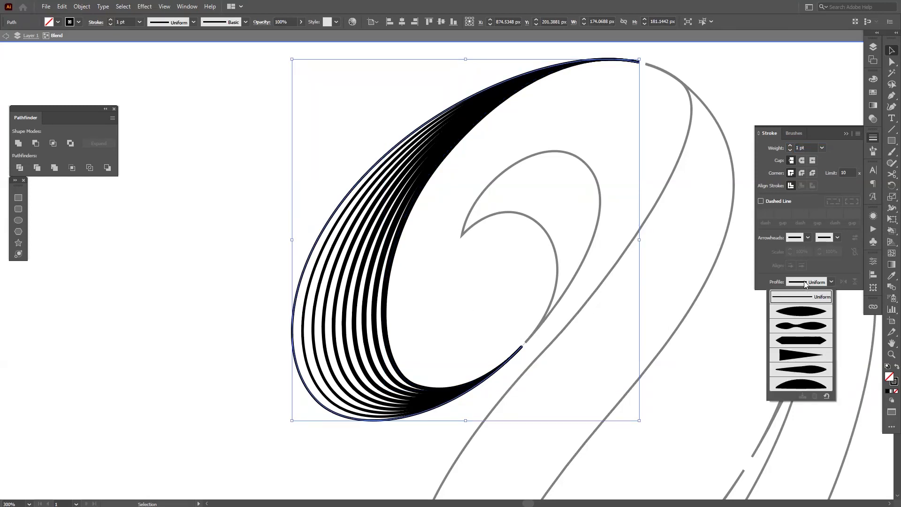
left_click(804, 311)
left_click(463, 331)
double_click(454, 309)
scroll(454, 309, "down", 2)
scroll(472, 265, "up", 3)
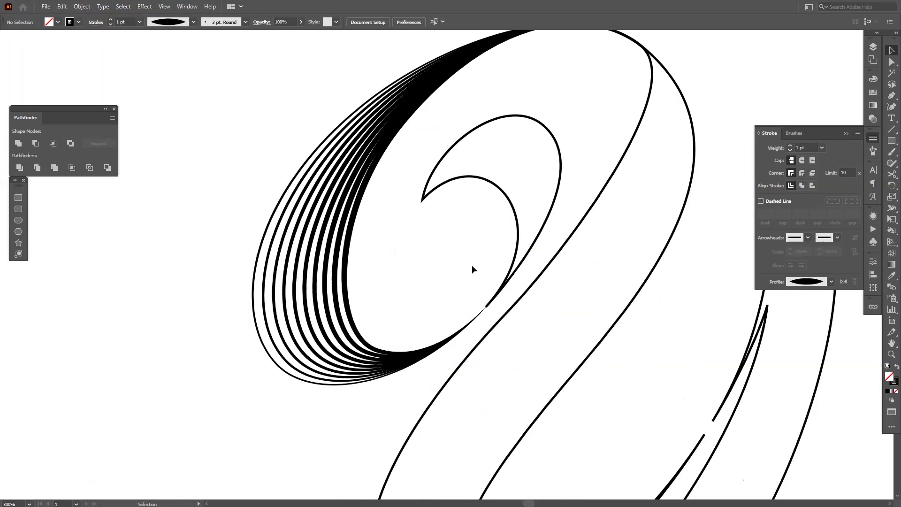
- Compare the first blended loop with the finished reference lettering beside it
scroll(464, 263, "down", 4)
scroll(464, 263, "right", 2)
scroll(463, 264, "right", 3)
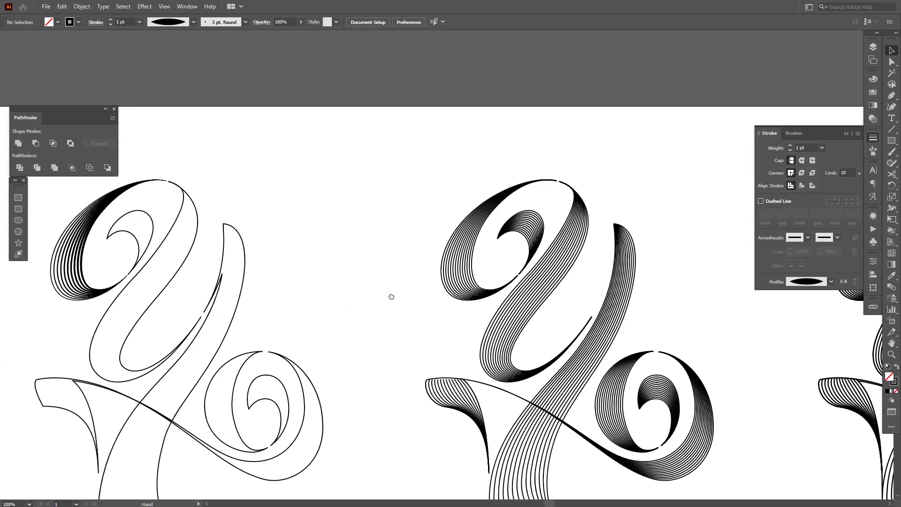
scroll(449, 246, "up", 3)
scroll(449, 246, "down", 2)
scroll(602, 311, "left", 3)
scroll(477, 321, "up", 5)
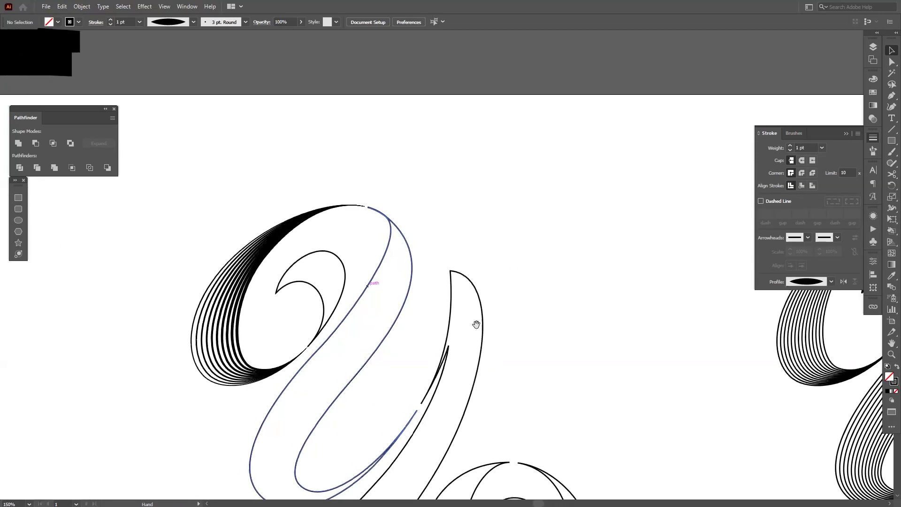
scroll(462, 261, "down", 2)
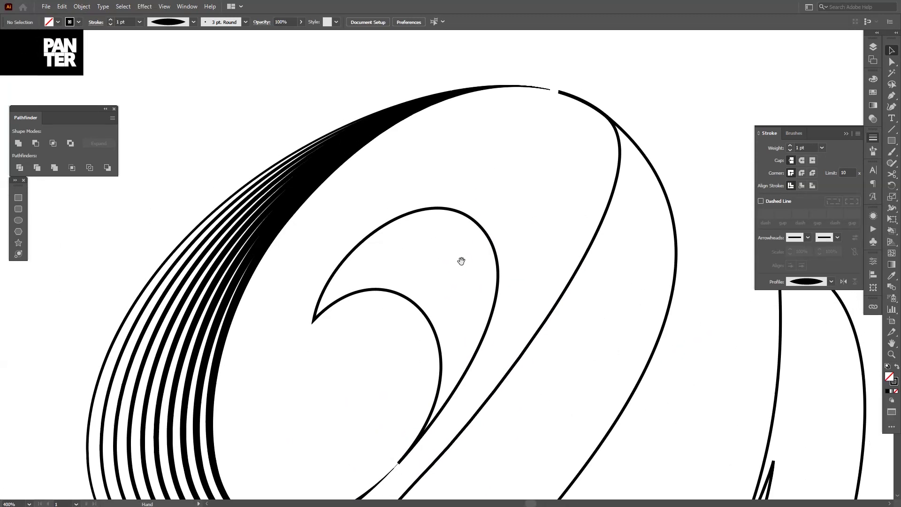
- Delete the short end segment that closes the S-shaped stroke's outline at its upper tip
left_click(564, 241)
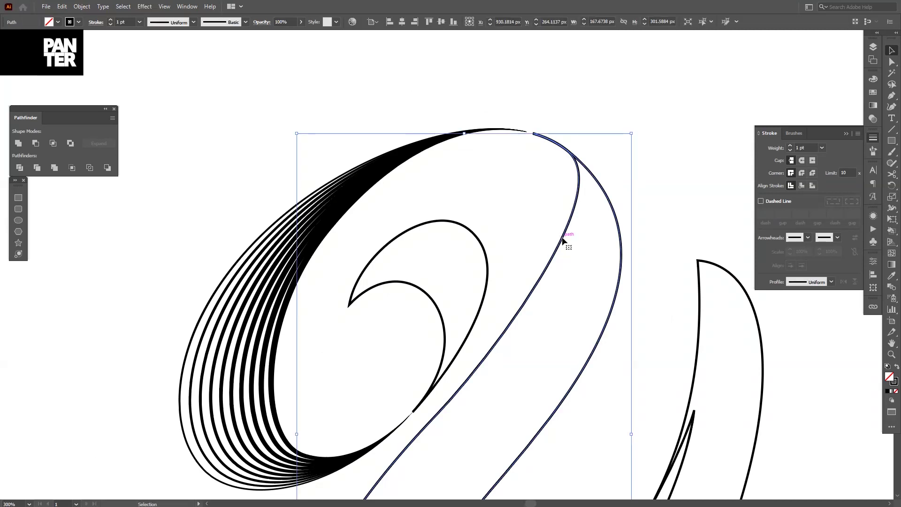
scroll(555, 215, "up", 5)
scroll(474, 258, "up", 8)
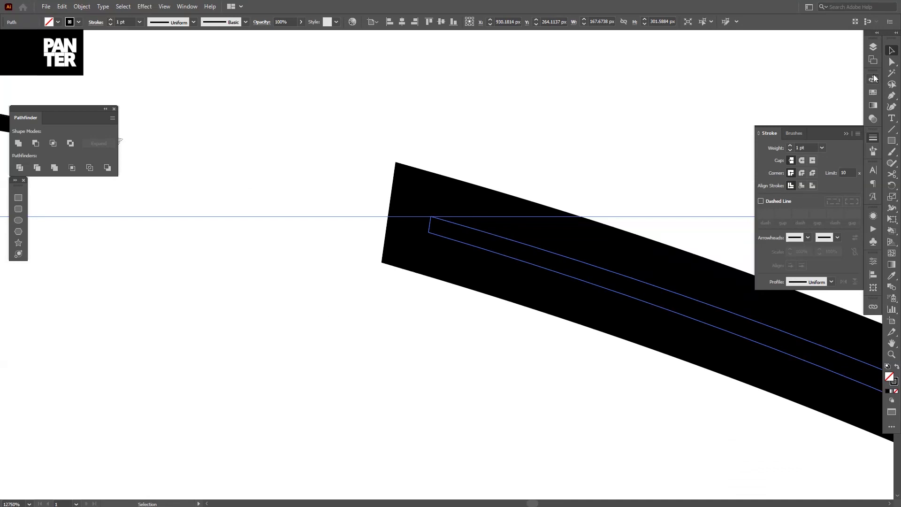
left_click(891, 63)
scroll(421, 236, "up", 1)
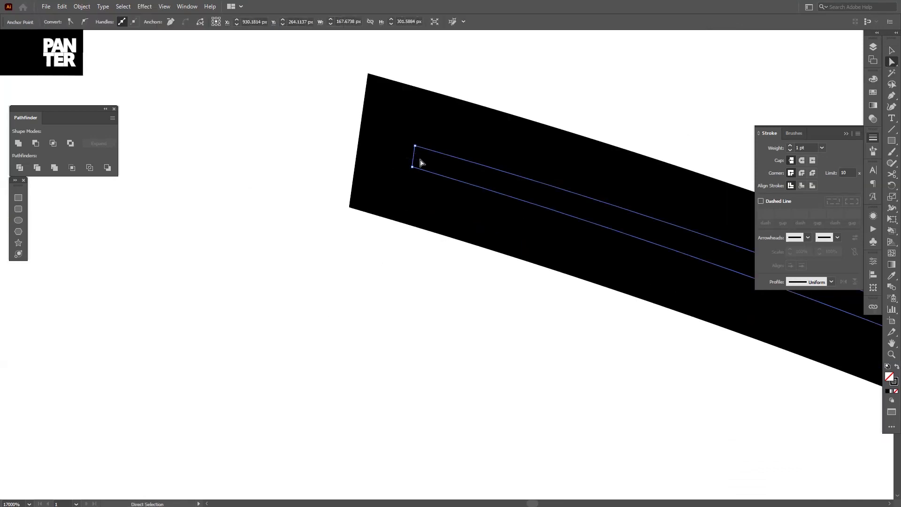
key("Delete")
scroll(420, 228, "down", 15)
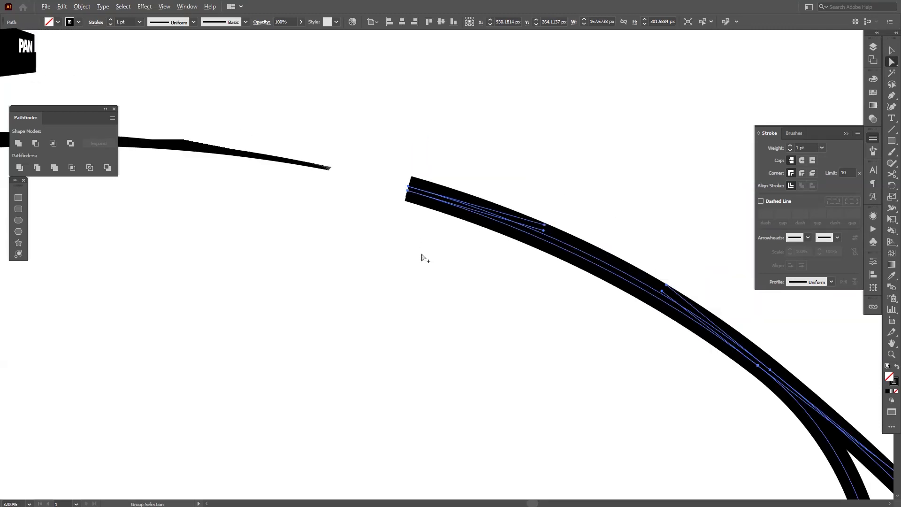
- Cut the S-shaped stroke's outline at its lower tip with the Scissors tool, splitting it into two open curves
left_click_drag(479, 360, 558, 171)
scroll(557, 171, "down", 4)
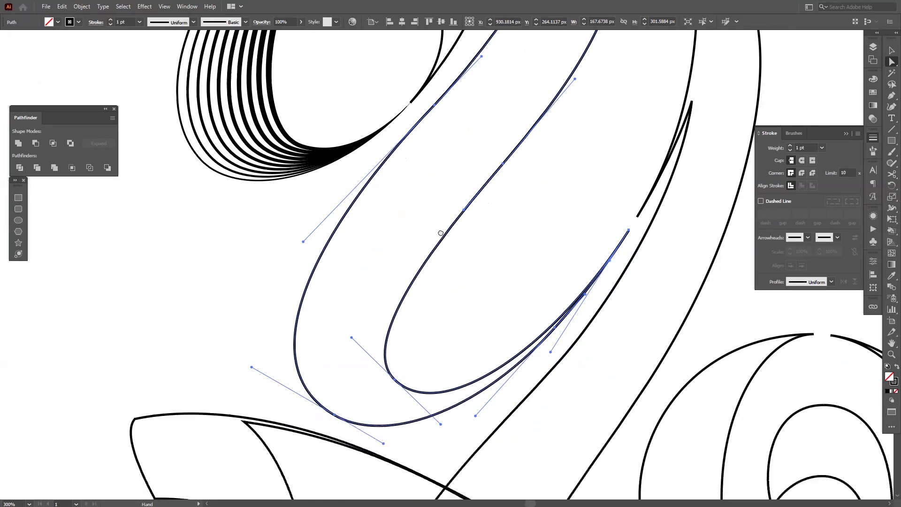
scroll(653, 191, "up", 6)
scroll(658, 209, "up", 5)
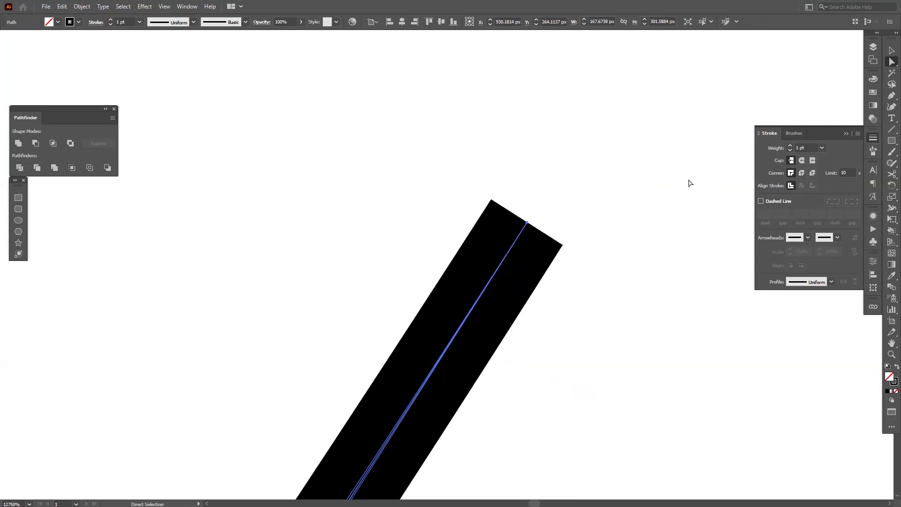
key("c")
left_click(526, 223)
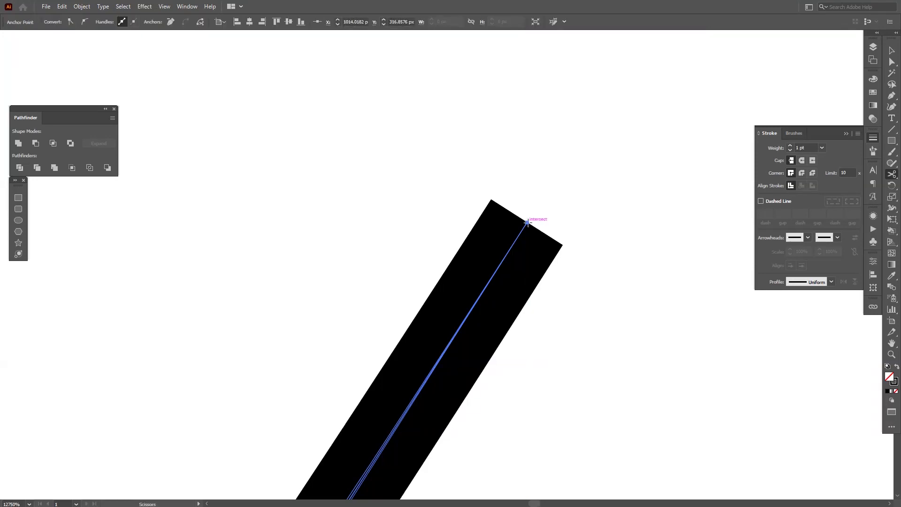
key("v")
left_click(542, 192)
- Move one of the separated S-shaped curves to check that it is free, and undo the move
scroll(543, 192, "down", 10)
left_click_drag(445, 174, 478, 231)
key("ctrl+z")
left_click_drag(487, 155, 529, 311)
left_click_drag(529, 344, 454, 349)
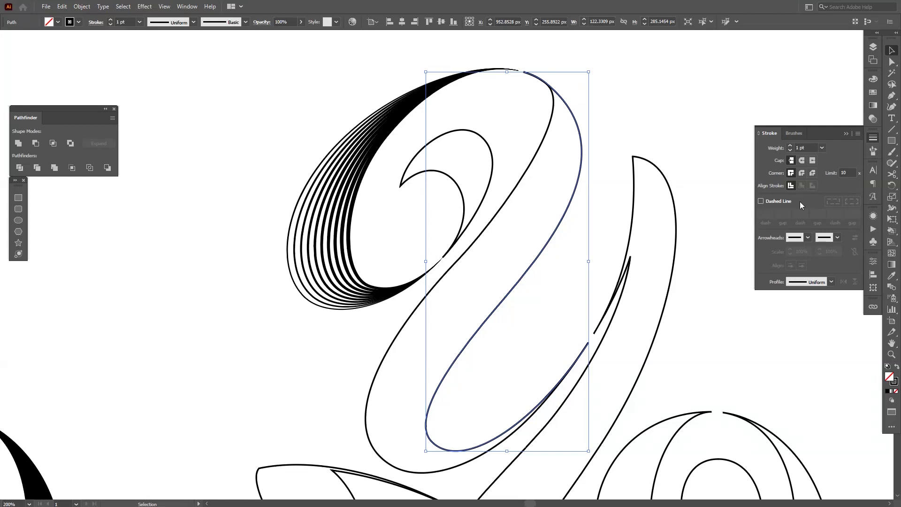
- Check the stroke weight of the first blend's inner curve and set the S-shaped stroke's right curve to 3 pt
left_click(355, 240)
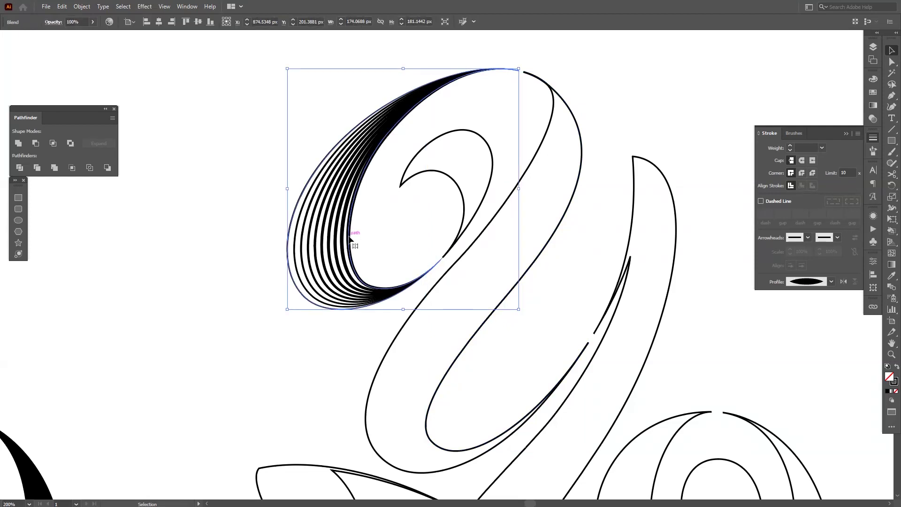
double_click(350, 238)
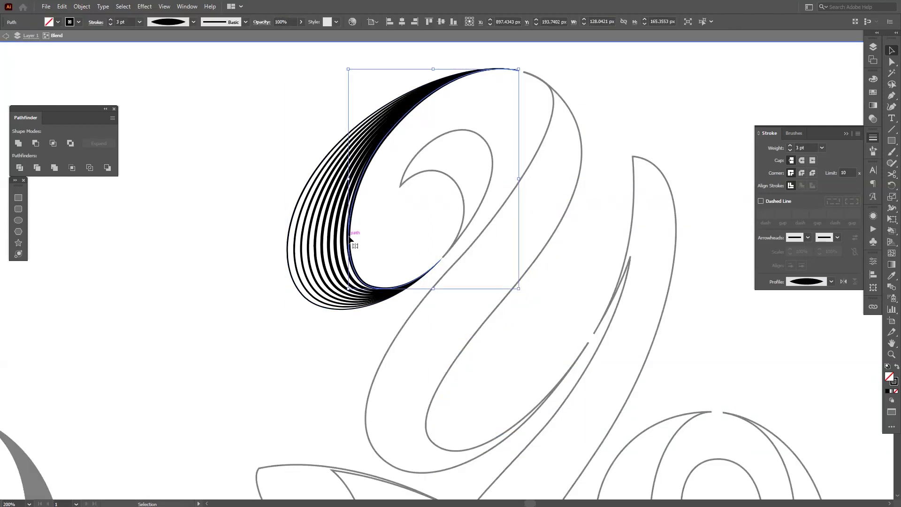
double_click(384, 234)
left_click(484, 307)
left_click(811, 147)
type("3")
key("Return")
- Apply the lens-shaped width profile to both curves of the S-shaped stroke and blend them together
left_click(414, 357, "shift")
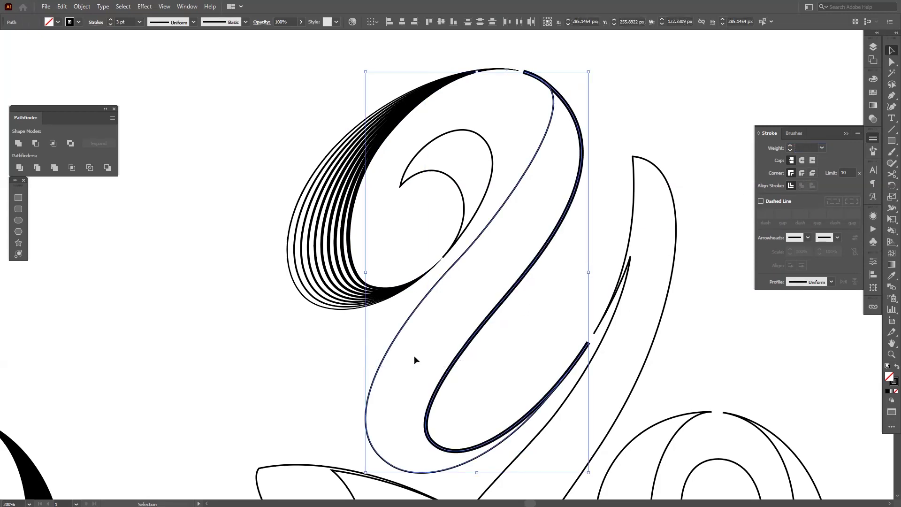
left_click(808, 282)
left_click(809, 312)
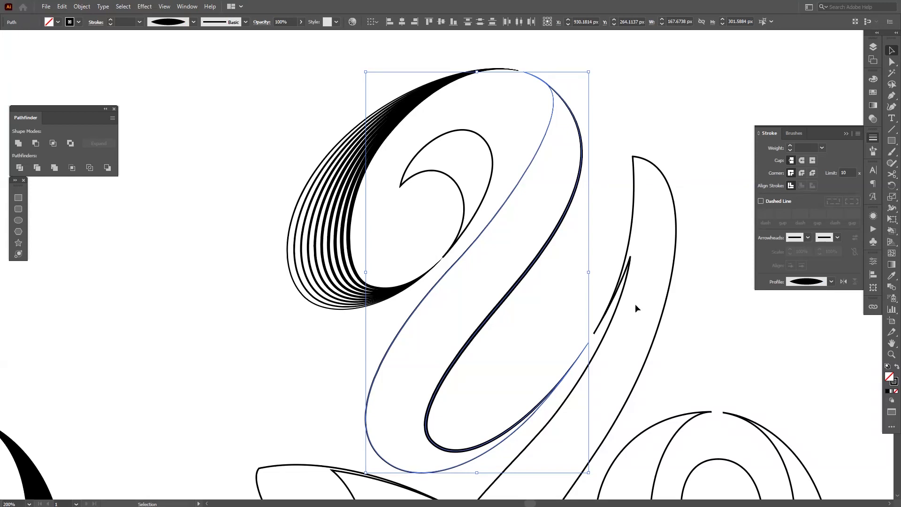
left_click(83, 6)
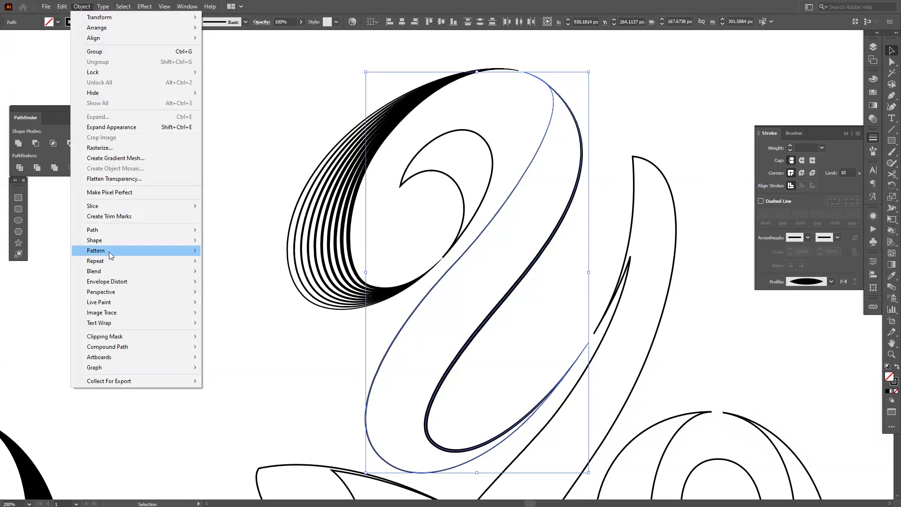
mouse_move(188, 272)
left_click(246, 275)
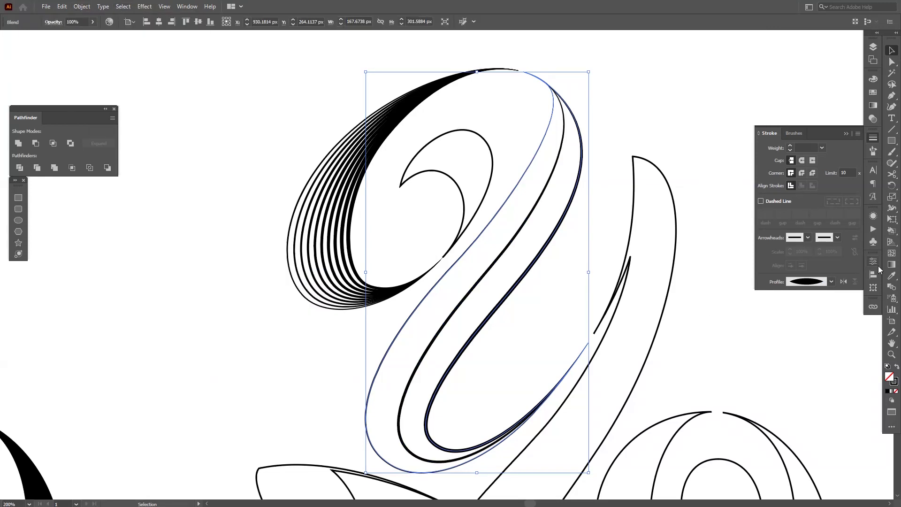
- Check the first blend's options, and set the S-shaped blend's spacing to Specified Steps with 10 steps
left_click(351, 244)
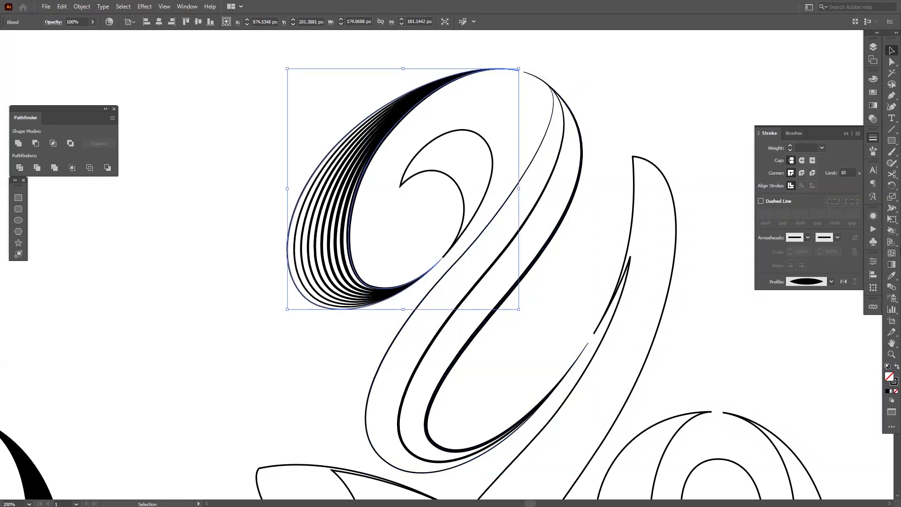
double_click(891, 287)
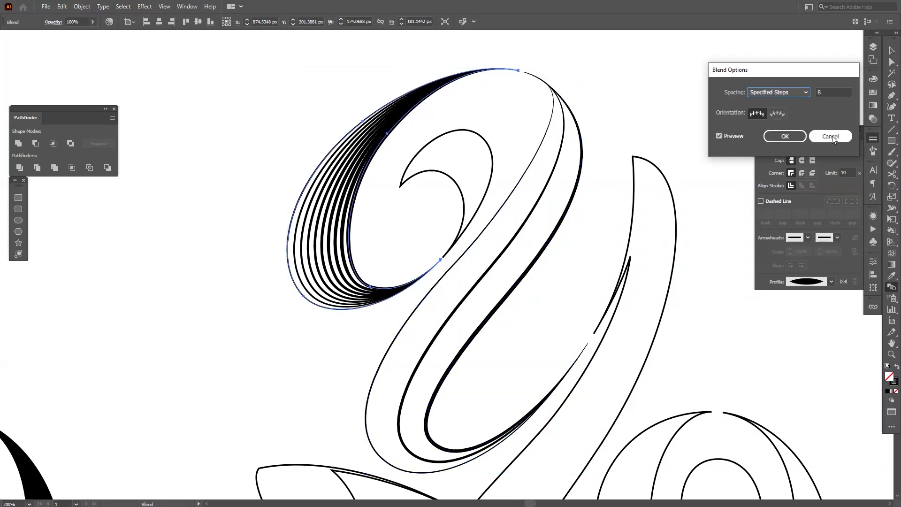
left_click(830, 137)
key("v")
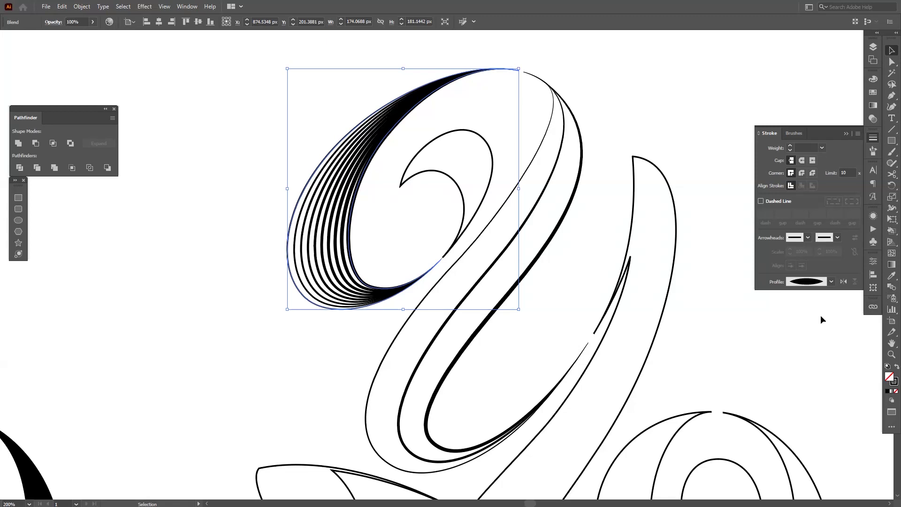
left_click(421, 360)
double_click(892, 288)
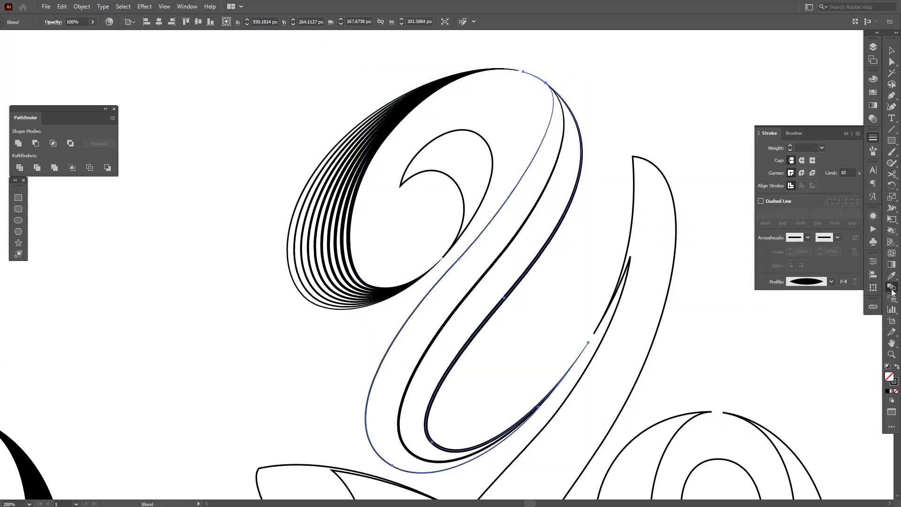
left_click(795, 97)
left_click(778, 104)
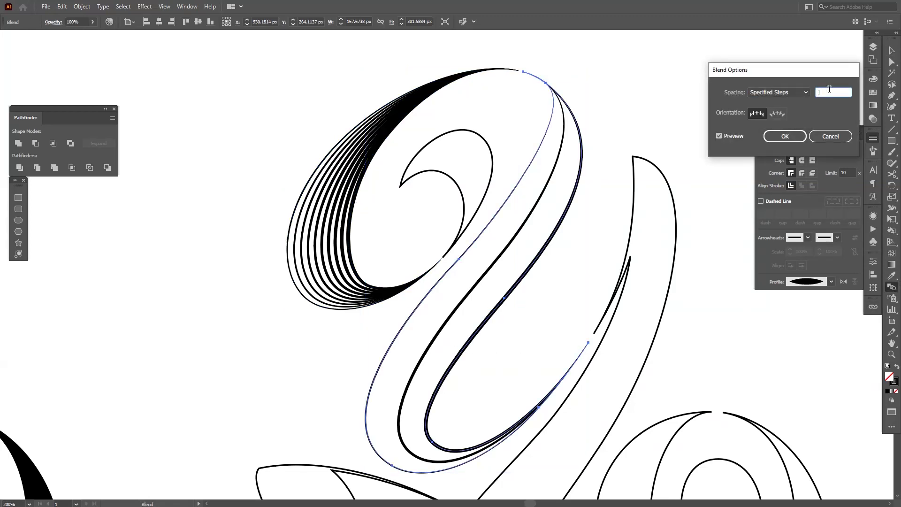
type("0")
left_click(785, 136)
key("v")
left_click(668, 89)
- View the lettering at 100% and compare the new S-shaped blend with the finished reference
key("ctrl+1")
left_click_drag(668, 89, 585, 147)
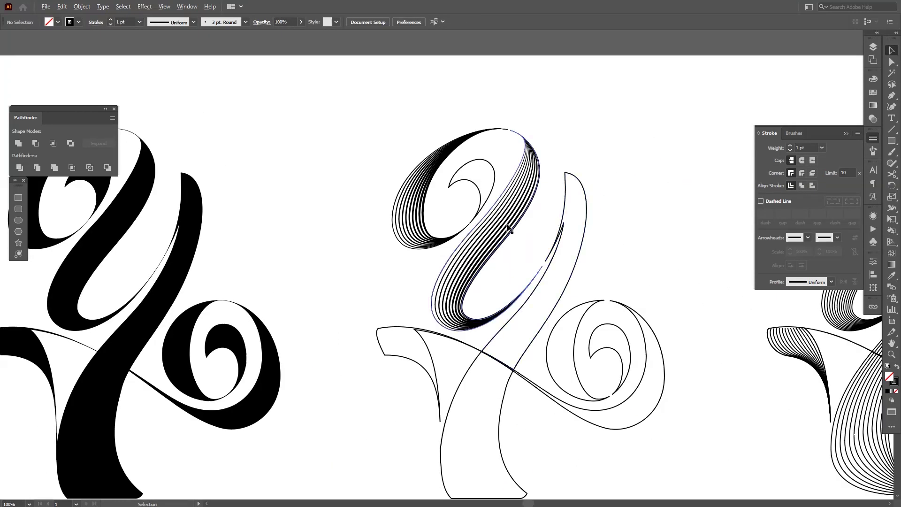
scroll(507, 225, "up", 2)
left_click_drag(566, 259, 563, 281)
scroll(562, 282, "down", 2)
scroll(572, 300, "up", 2)
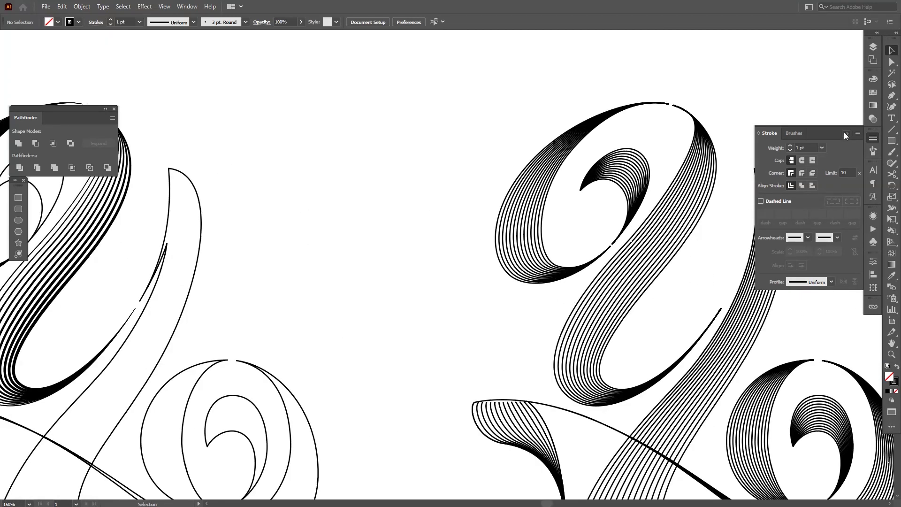
left_click(846, 136)
scroll(362, 197, "down", 2)
scroll(432, 196, "up", 4)
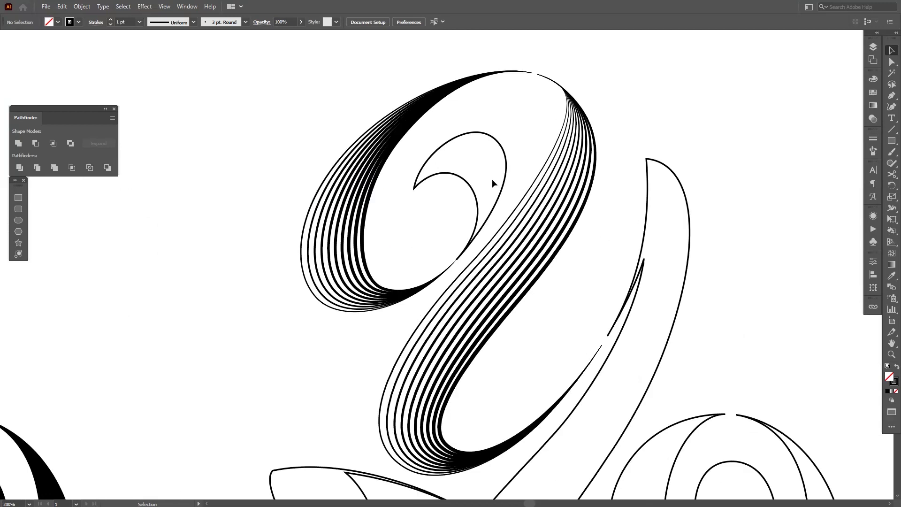
- Cut the small inner crescent's outline at its pointed left tip with the Scissors tool
scroll(488, 177, "up", 3)
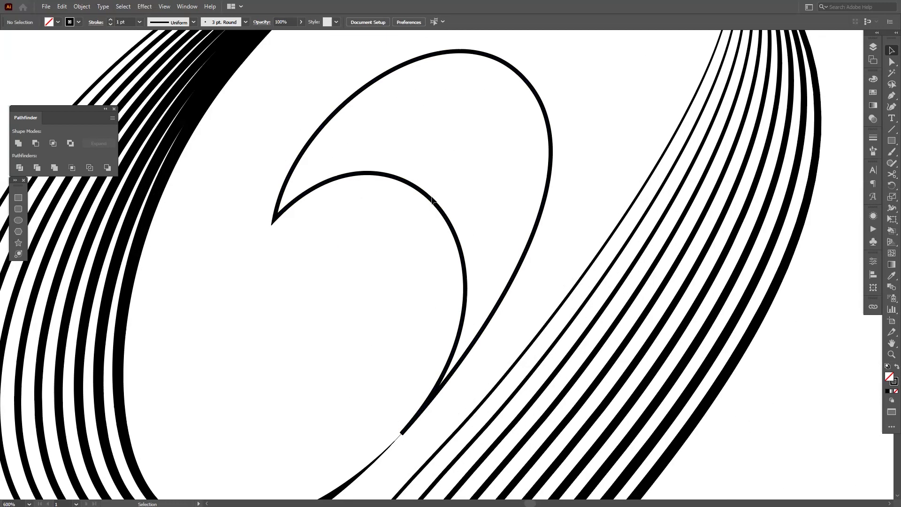
left_click(432, 201)
scroll(284, 199, "up", 2)
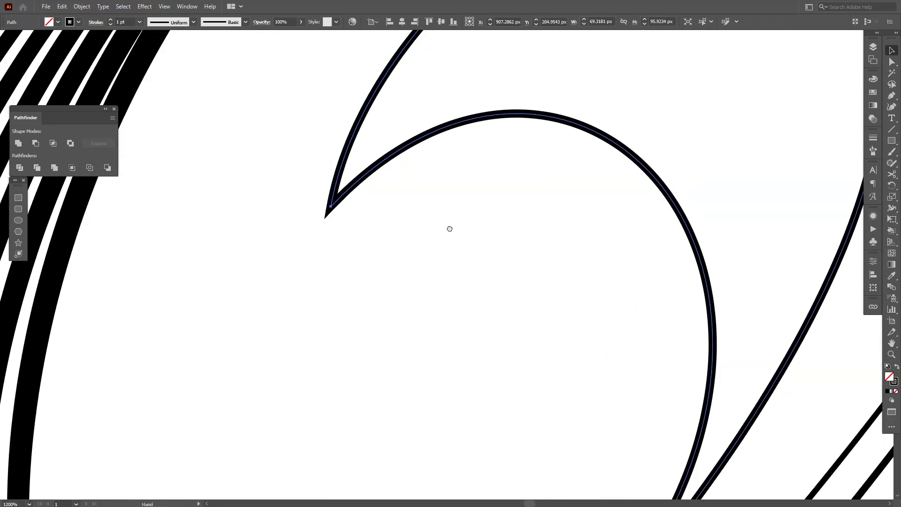
left_click_drag(450, 229, 448, 215)
key("c")
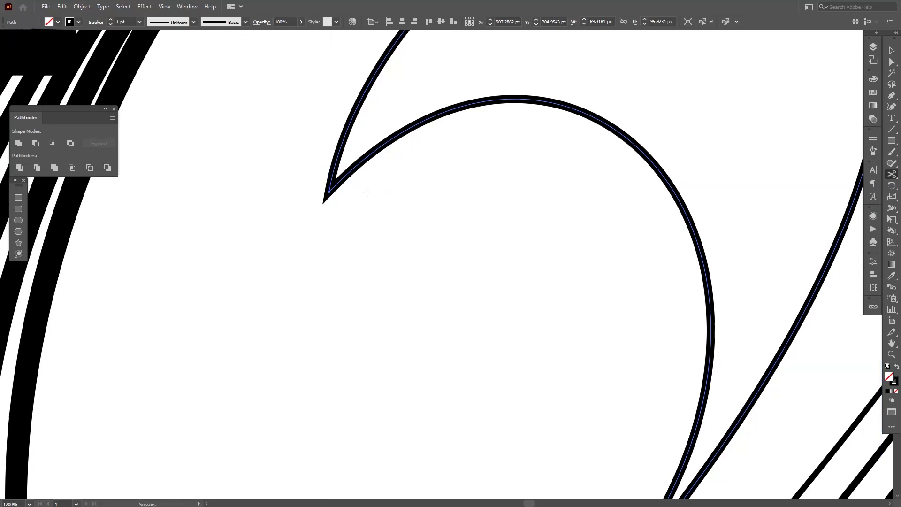
left_click(329, 191)
- Thicken the crescent's outer curve and apply the lens-shaped width profile to both of its curves
scroll(605, 211, "down", 6)
scroll(545, 165, "up", 3)
key("v")
left_click(111, 20)
left_click(873, 137)
left_click(831, 282)
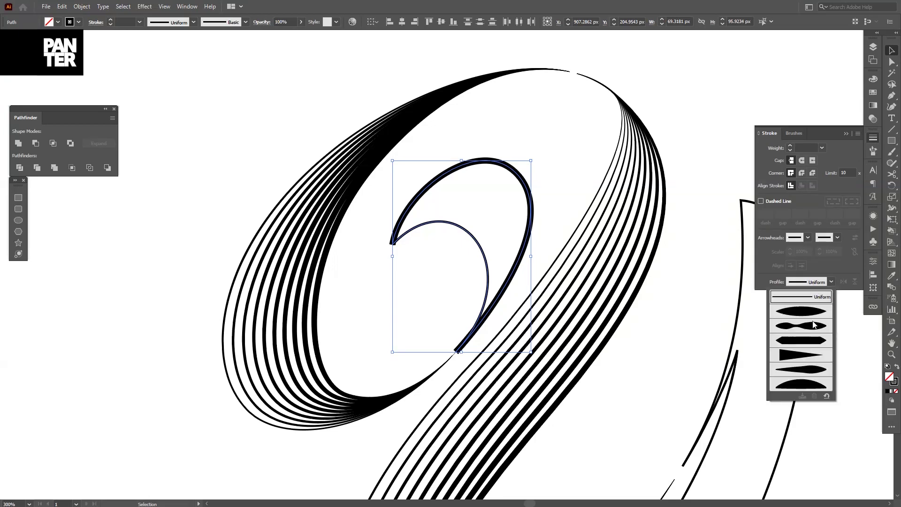
left_click(802, 329)
- Blend the crescent's two curves and set the blend spacing to Specified Steps
key("ctrl+alt+b")
double_click(892, 287)
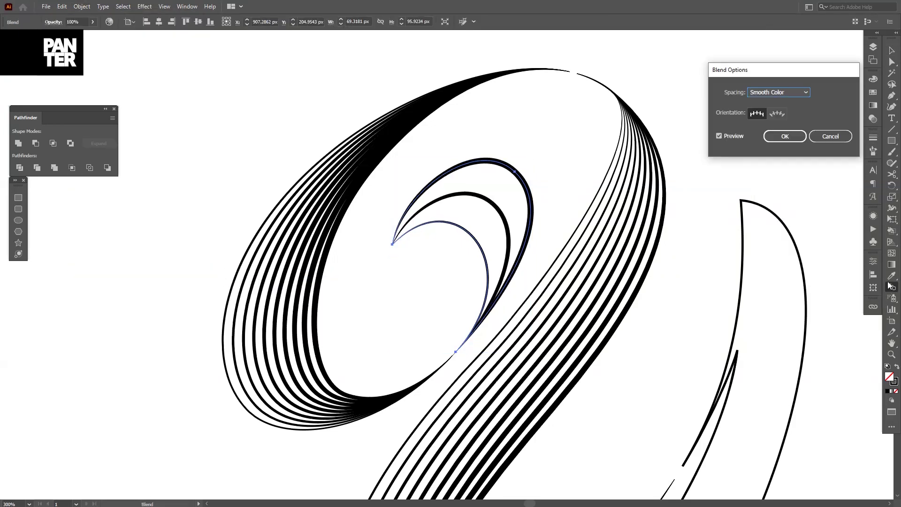
left_click(770, 90)
left_click(770, 99)
key("Return")
left_click(734, 123)
- Select the right stem's outline and delete the anchor point at the lower end of its thin spur, opening the left edge
scroll(733, 123, "down", 5)
scroll(452, 216, "up", 7)
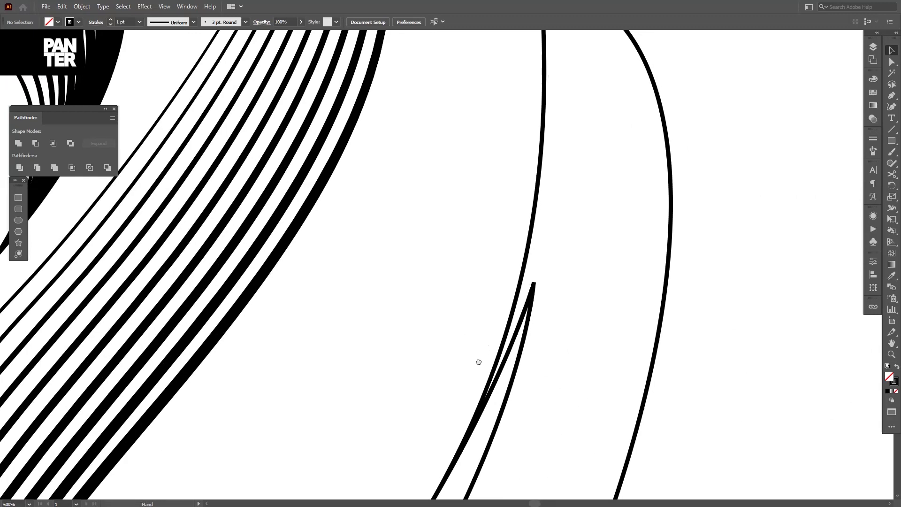
scroll(479, 361, "up", 2)
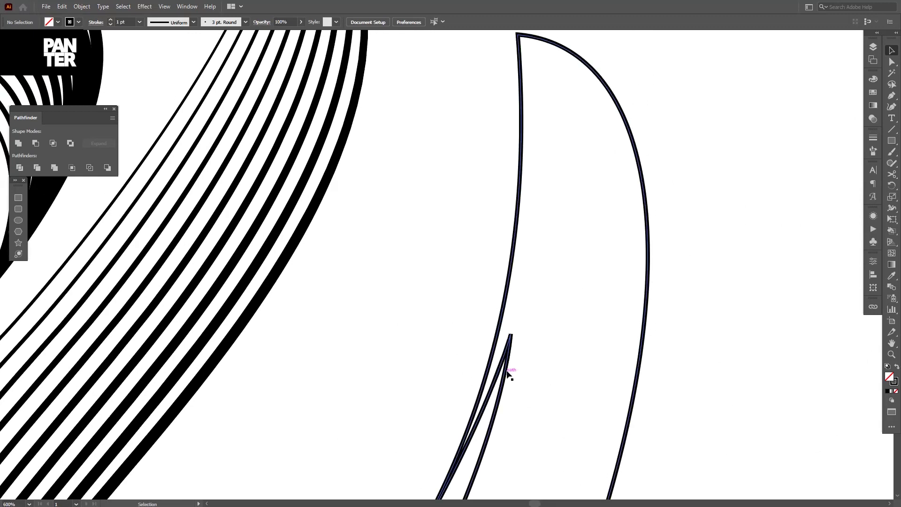
left_click(511, 345)
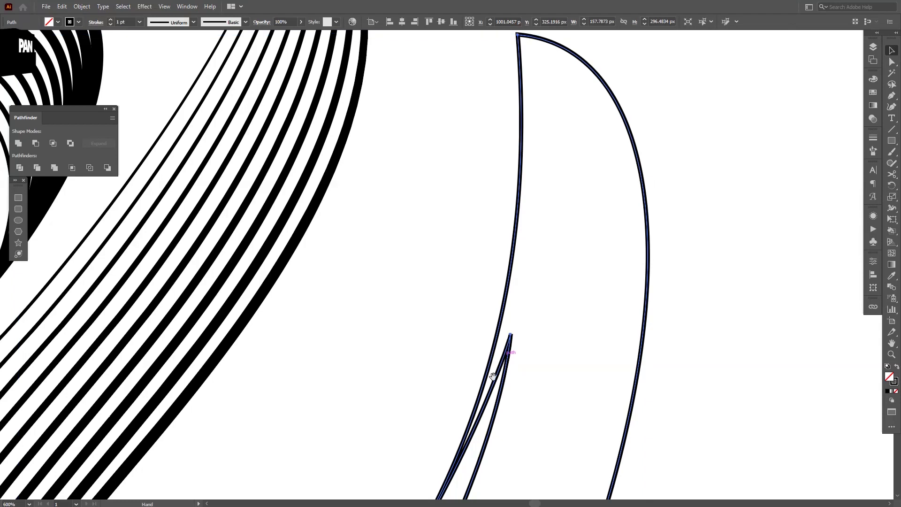
scroll(497, 366, "down", 3)
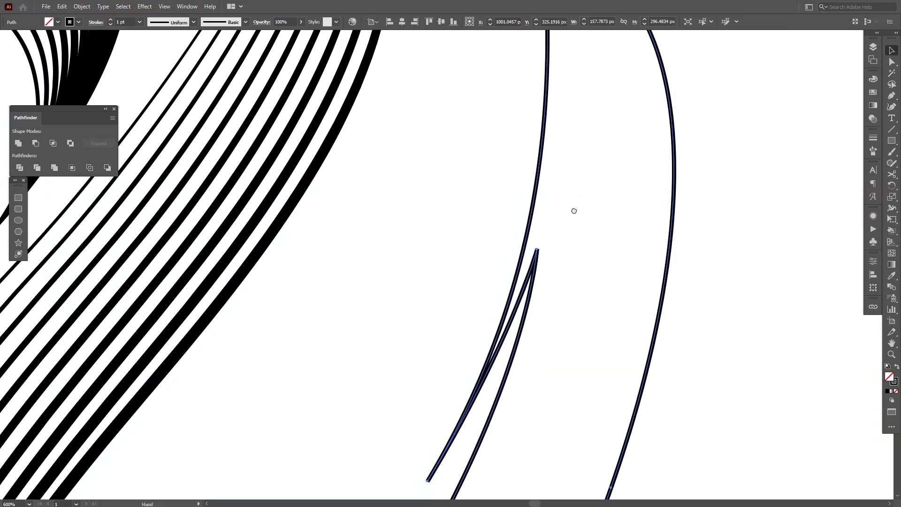
scroll(571, 229, "up", 1)
scroll(568, 230, "down", 1)
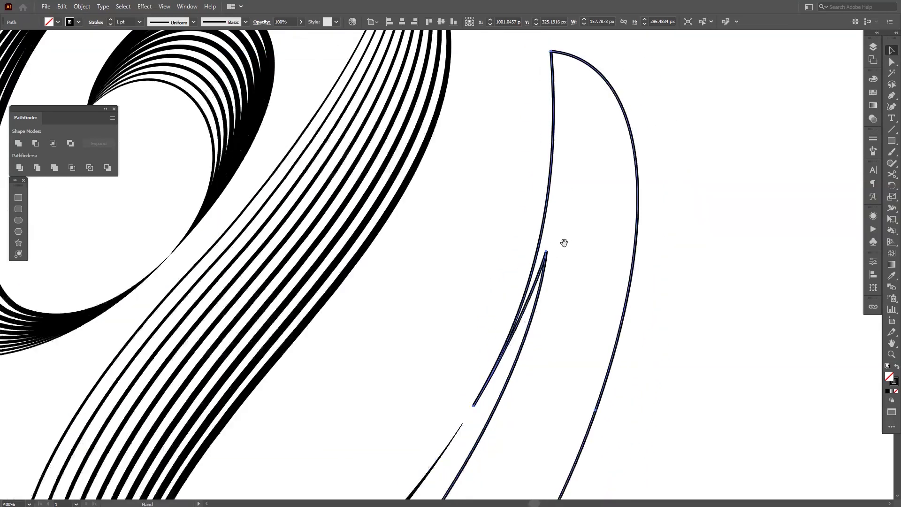
key("a")
scroll(558, 218, "up", 1)
scroll(559, 219, "down", 1)
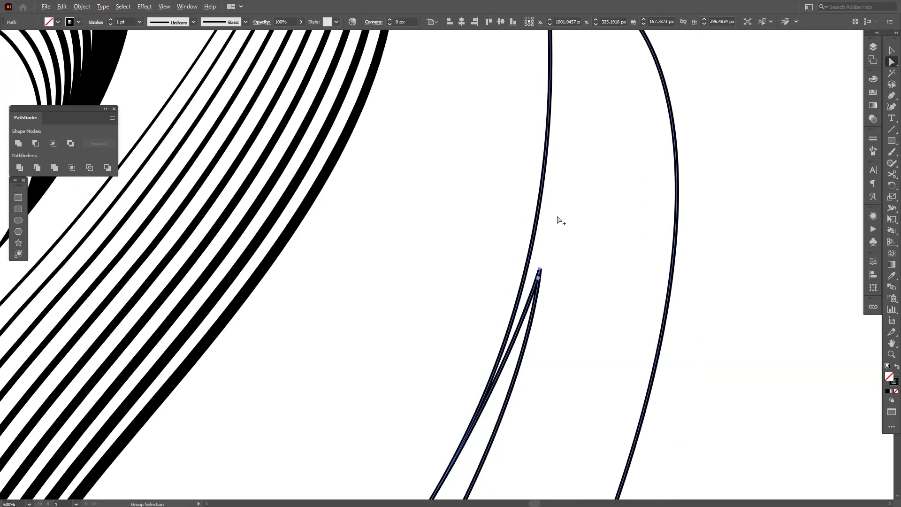
left_click_drag(484, 406, 484, 406)
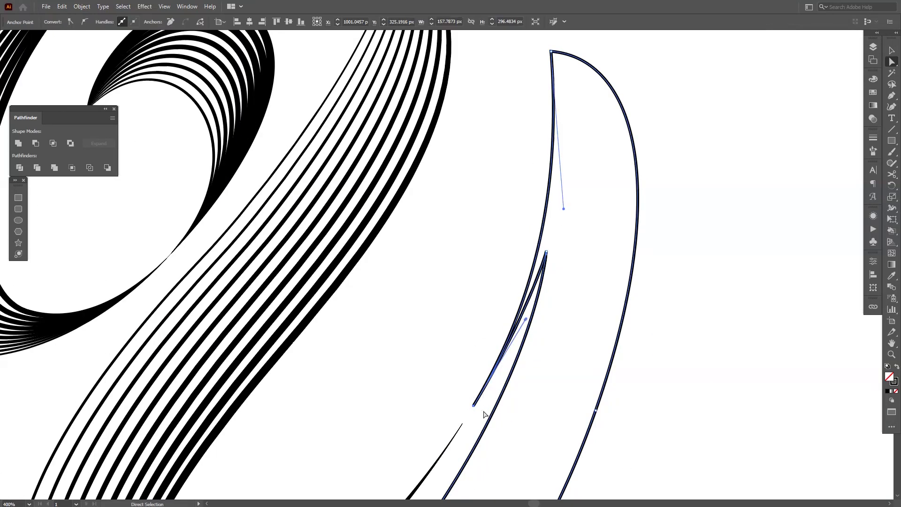
key("Delete")
- Redraw the right stem's missing left edge with the Pen tool, from the open lower end to the upper corner
key("space")
left_click_drag(520, 215, 510, 270)
scroll(528, 294, "up", 3)
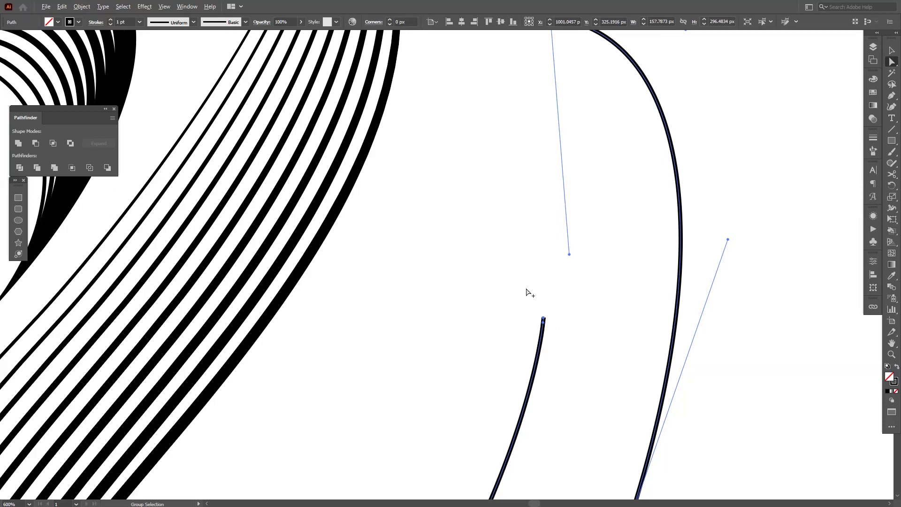
scroll(556, 345, "down", 3)
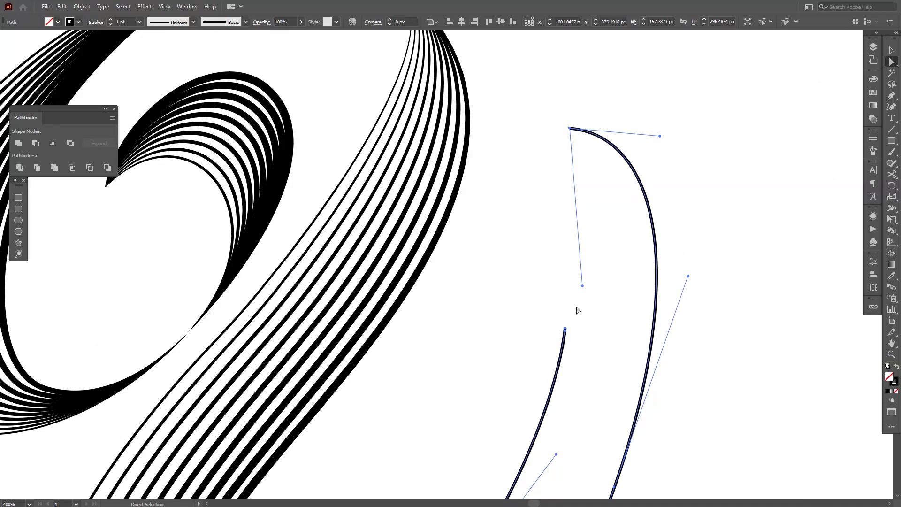
key("p")
left_click_drag(565, 328, 569, 302)
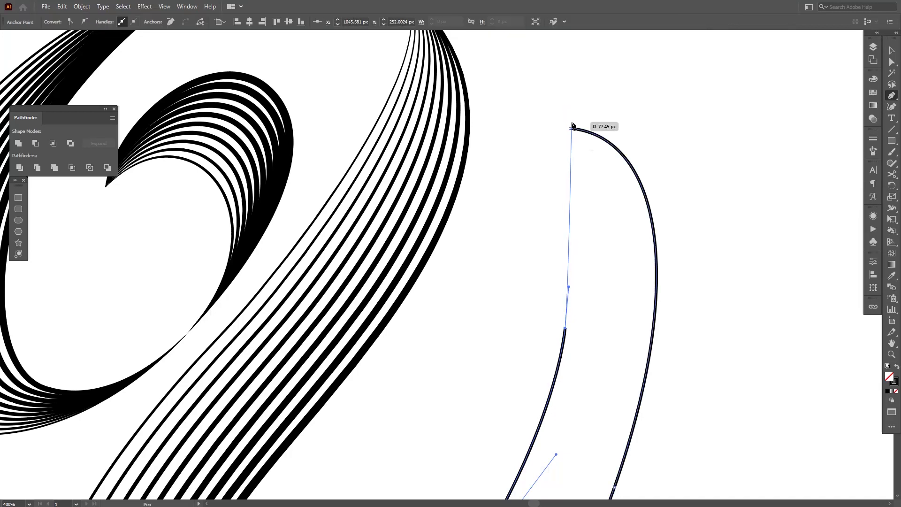